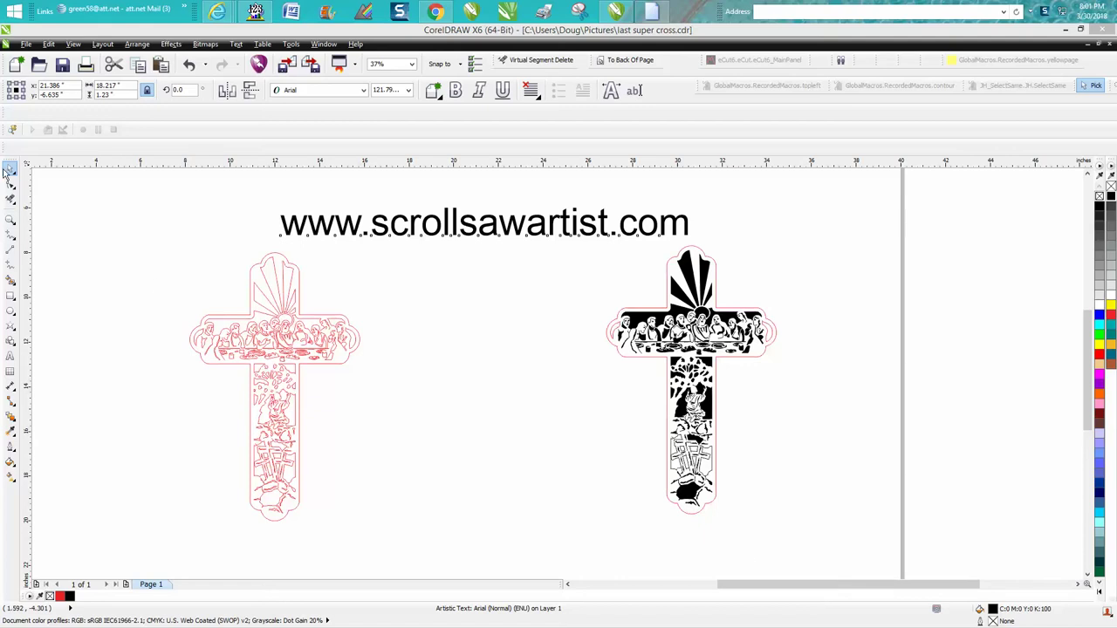
- Deselect everything, zoom in on the left red outline cross, and preview the open Internet Explorer windows
click(10, 171)
click(179, 206)
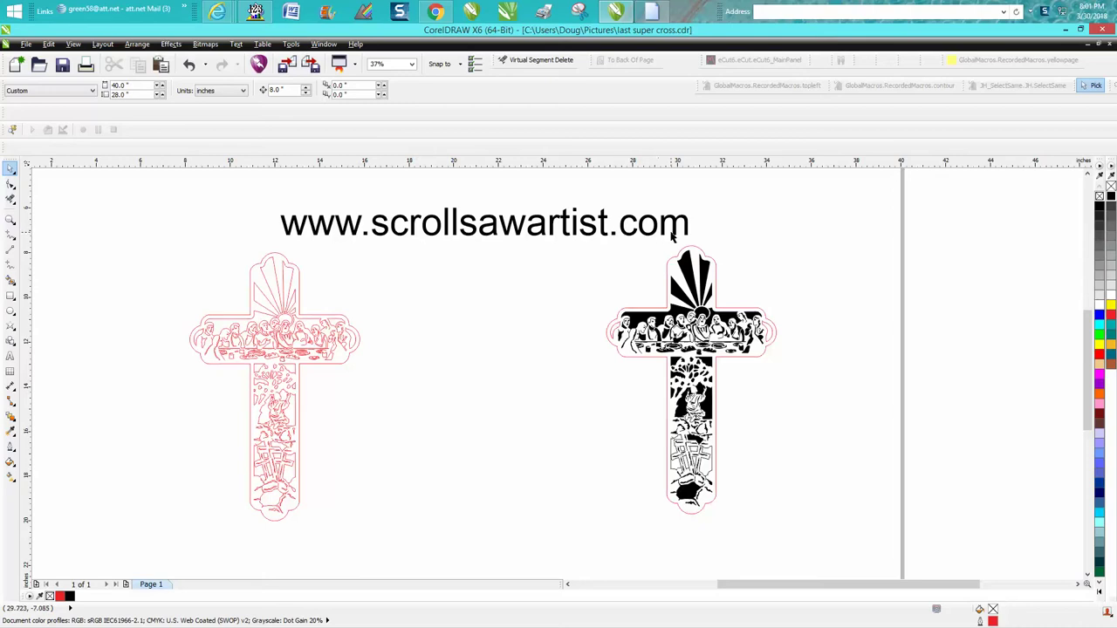
click(10, 219)
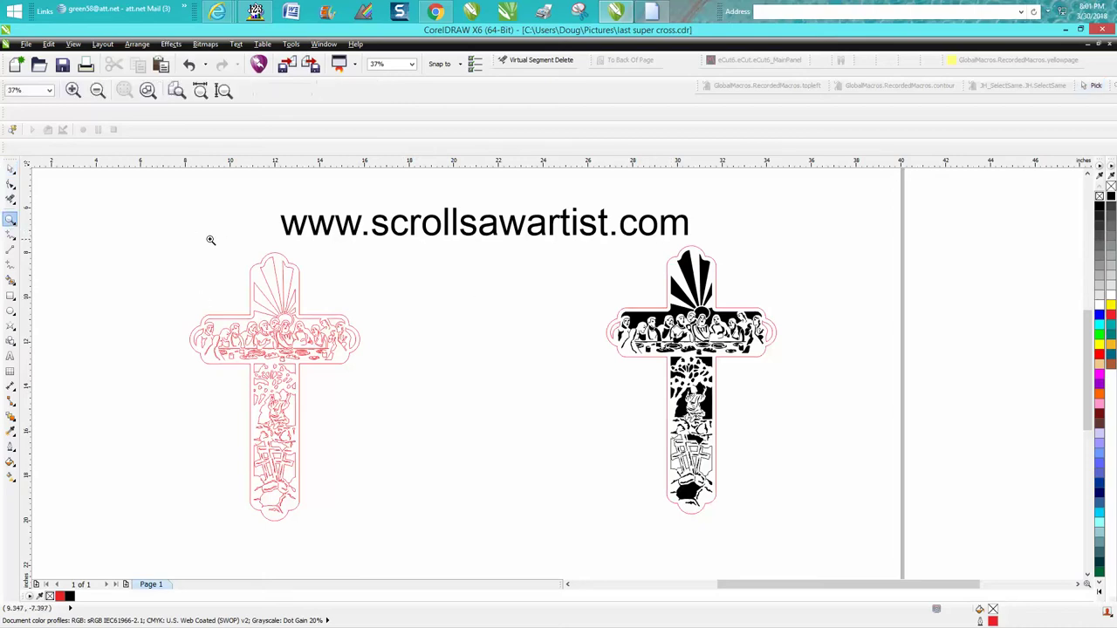
drag(178, 242, 429, 516)
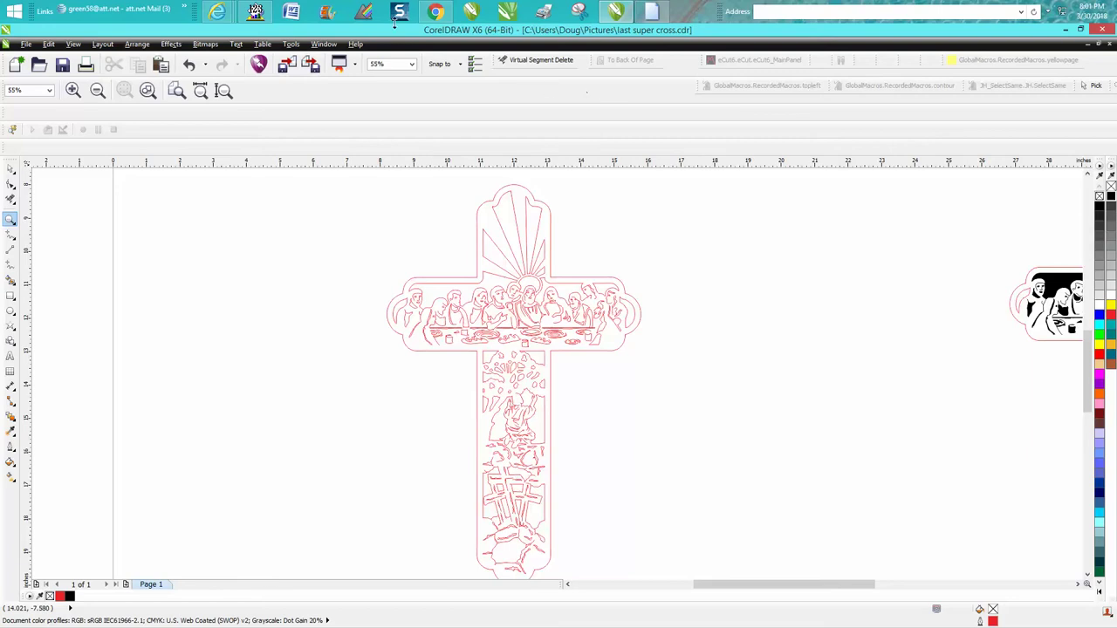
click(217, 11)
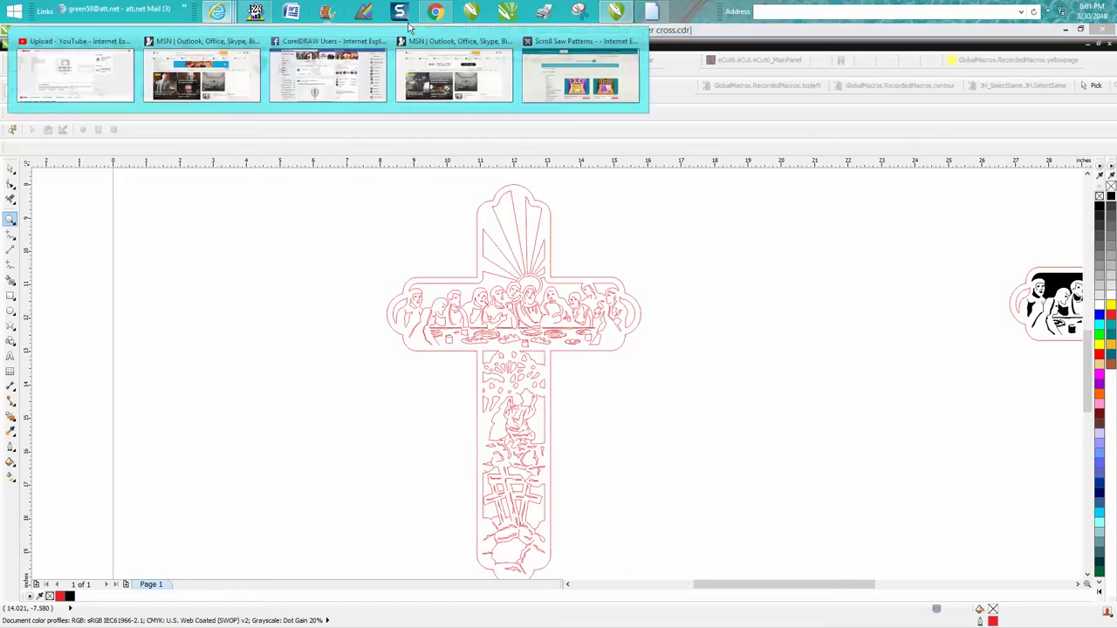
click(581, 74)
scroll(618, 367, down, 3)
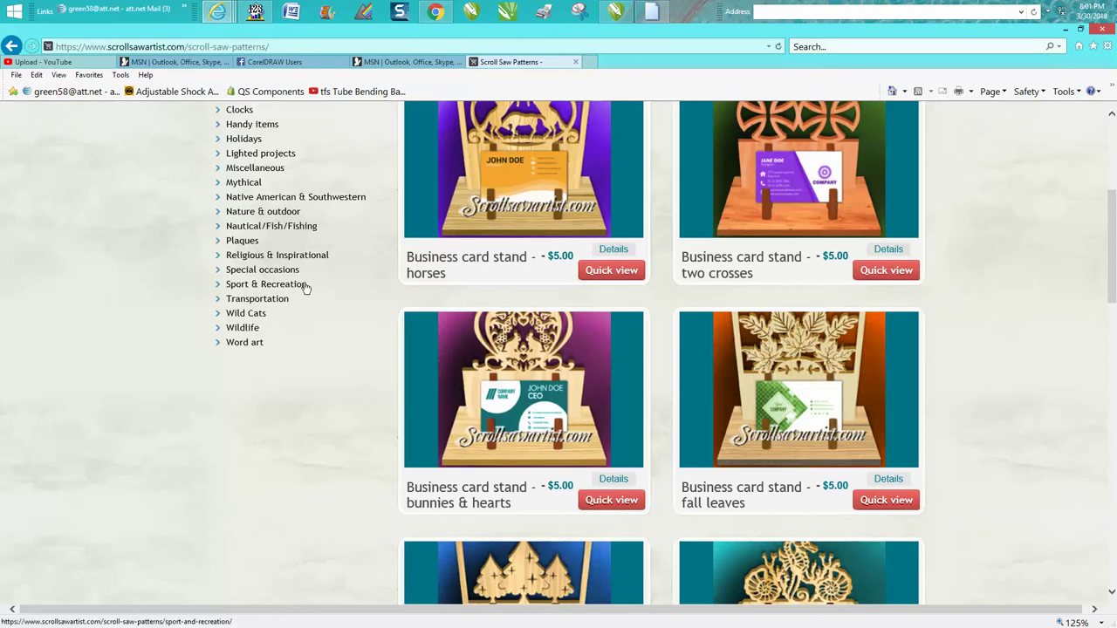
scroll(307, 262, up, 1)
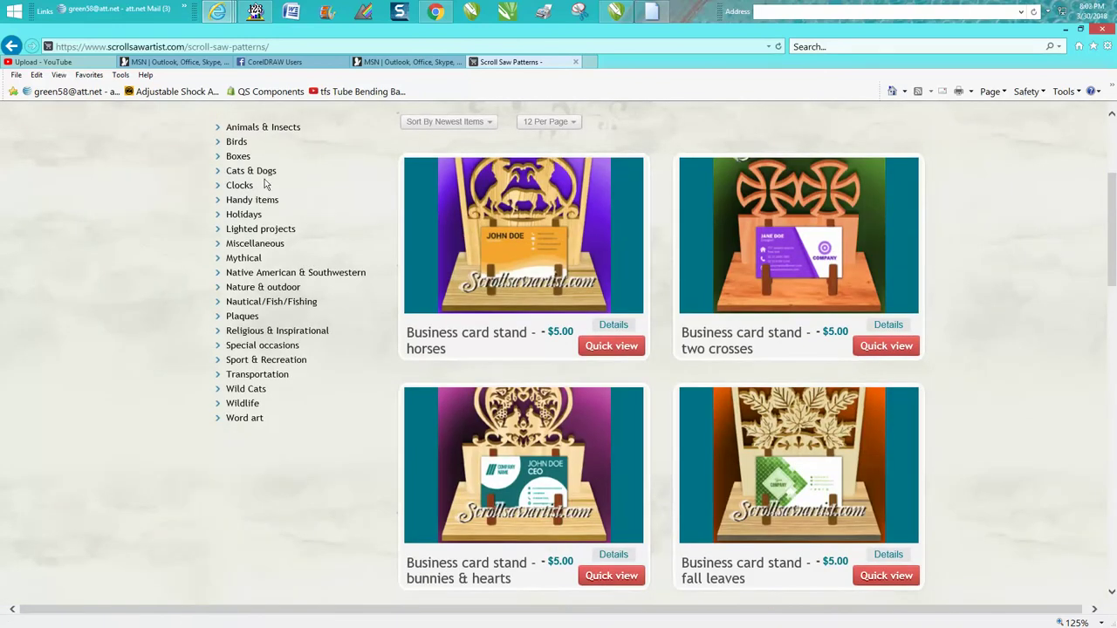
scroll(706, 184, down, 1)
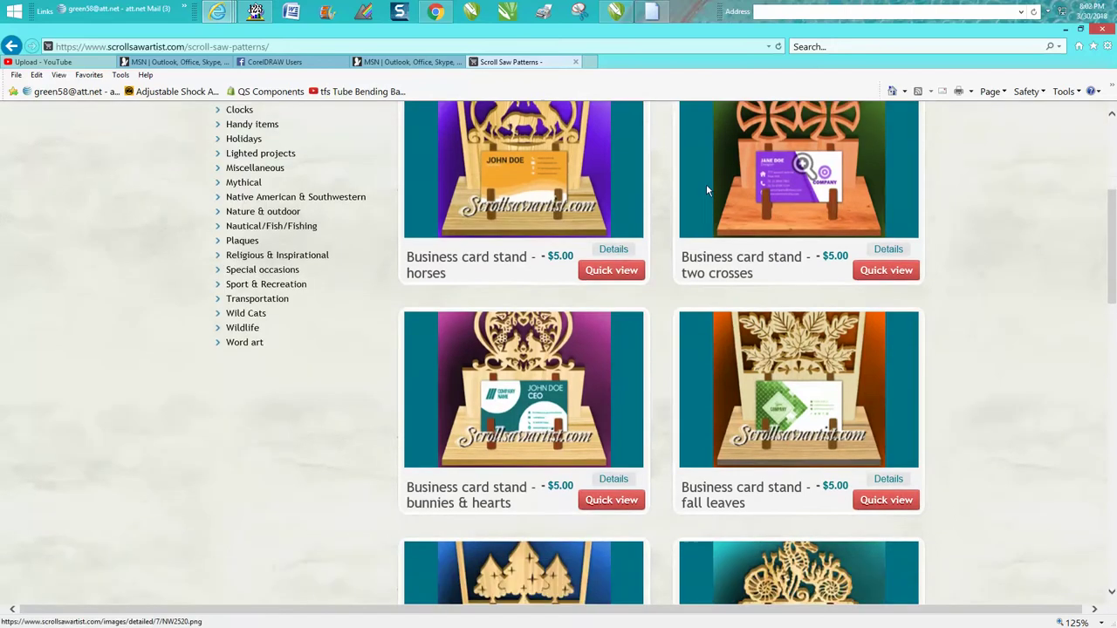
click(617, 12)
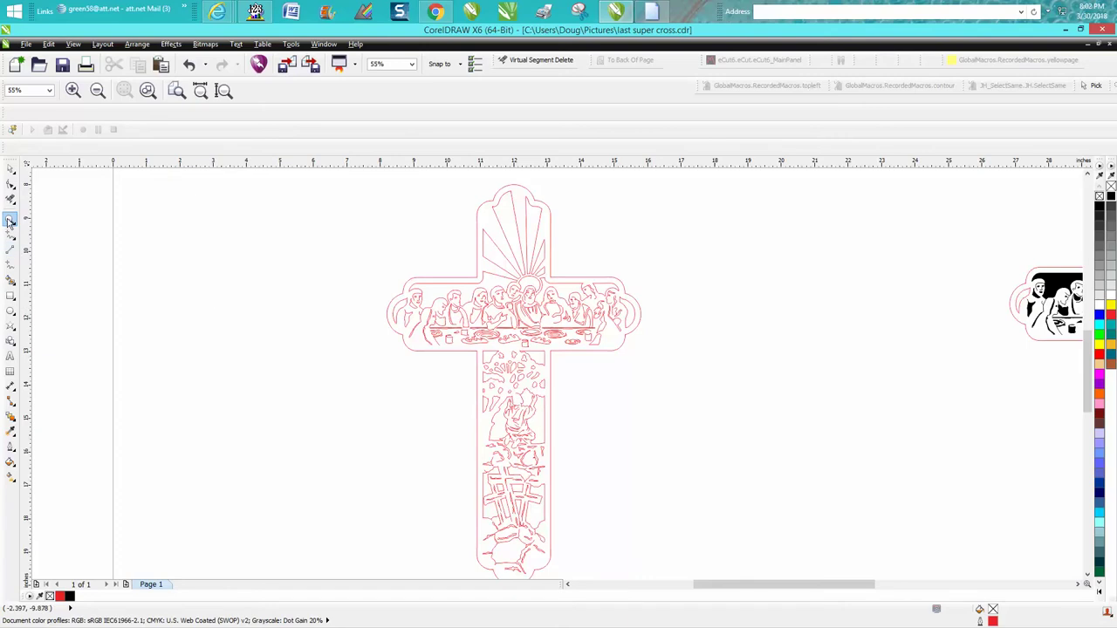
drag(440, 260, 630, 346)
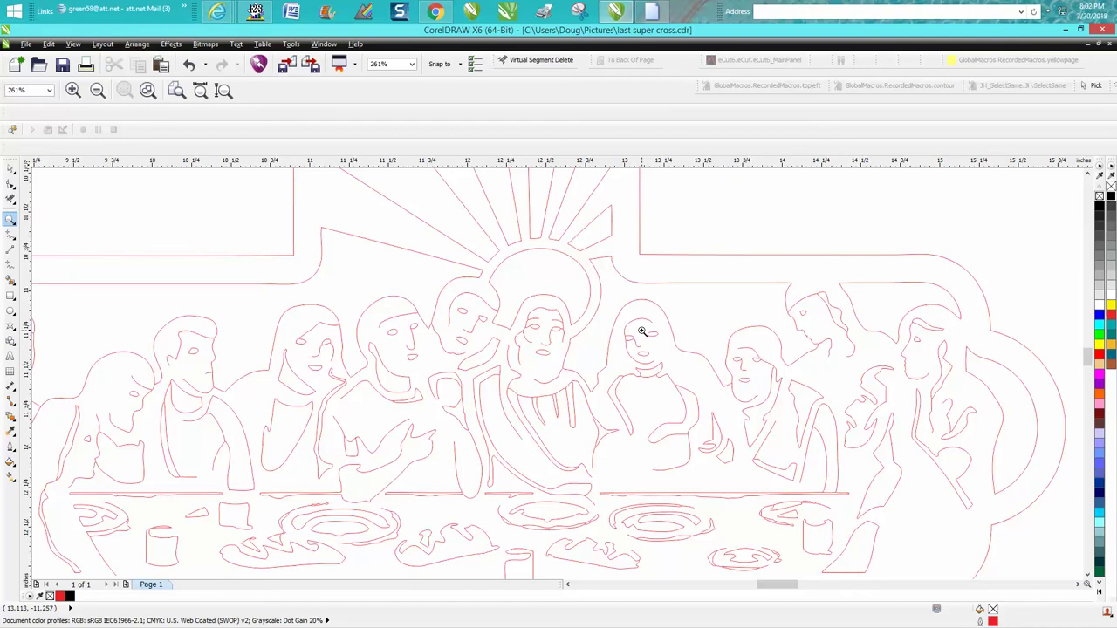
scroll(641, 331, down, 5)
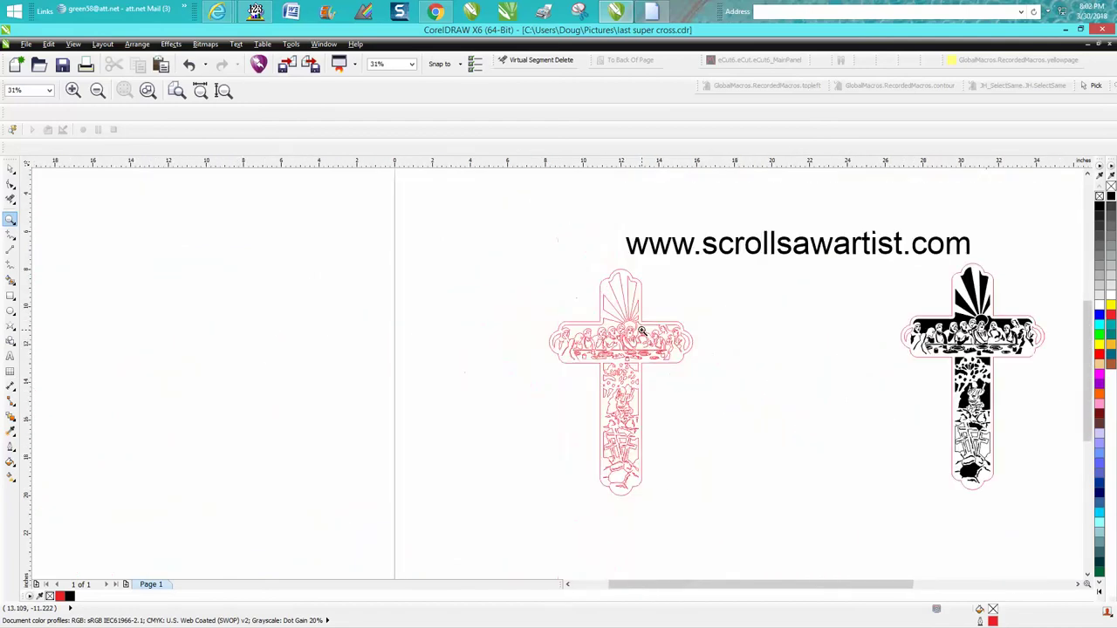
scroll(642, 332, down, 2)
drag(769, 295, 882, 419)
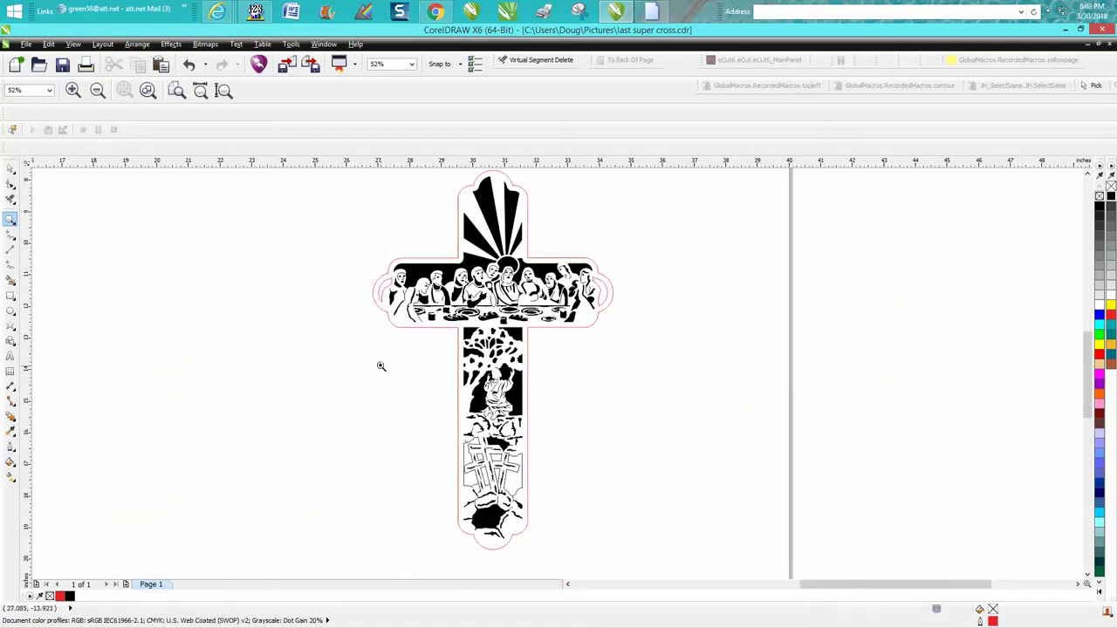
scroll(380, 366, down, 2)
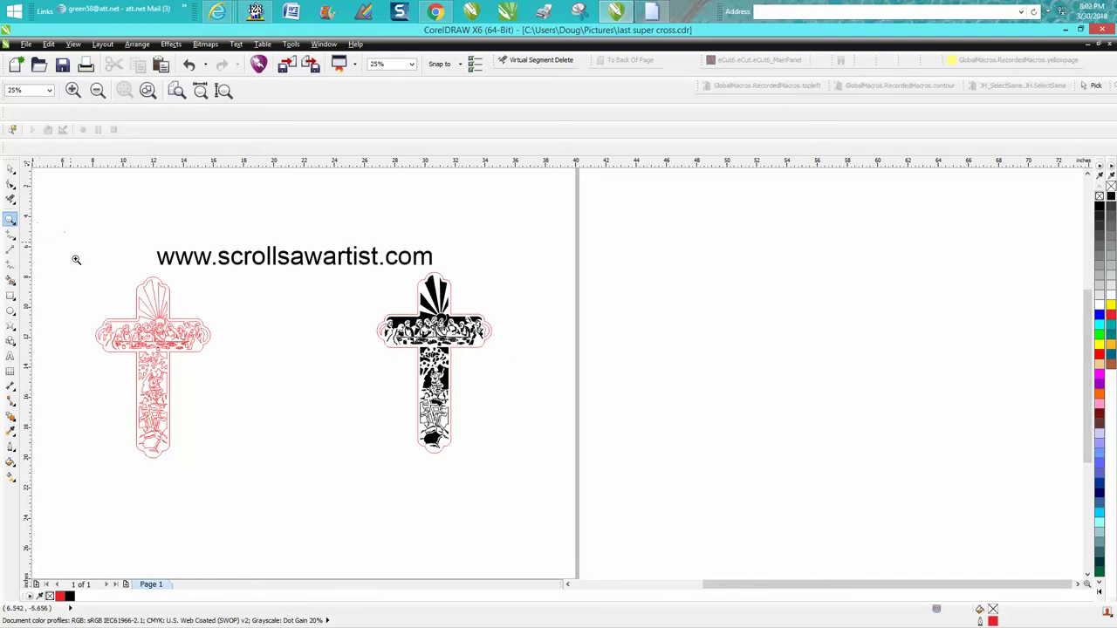
drag(75, 260, 294, 467)
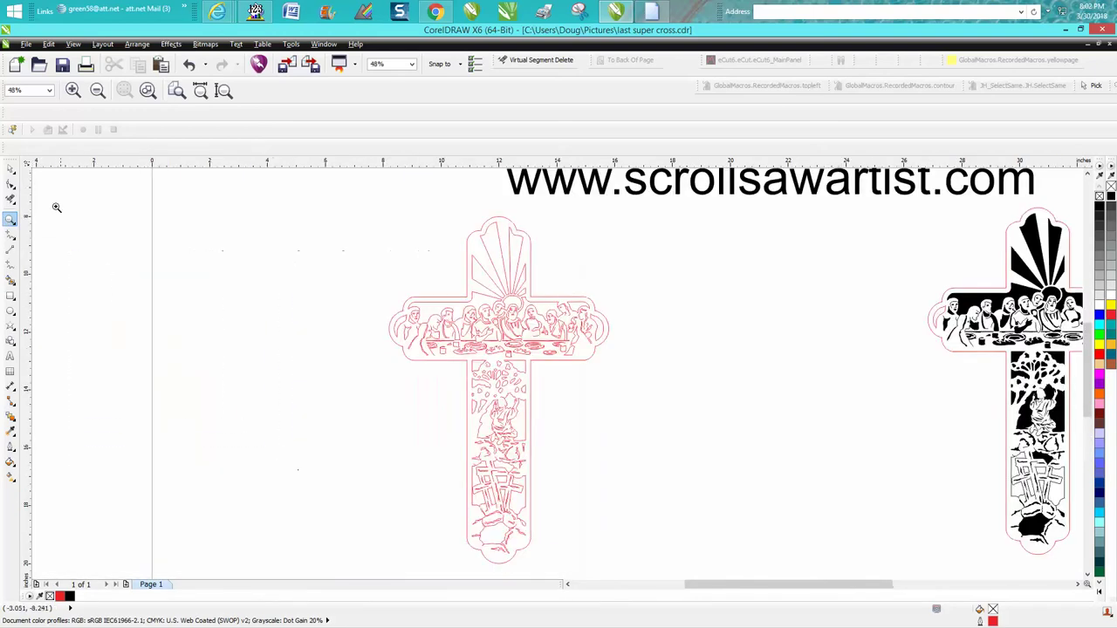
click(12, 168)
- Ungroup the red outline cross, undoing an accidental 8-inch nudge along the way
drag(366, 215, 665, 568)
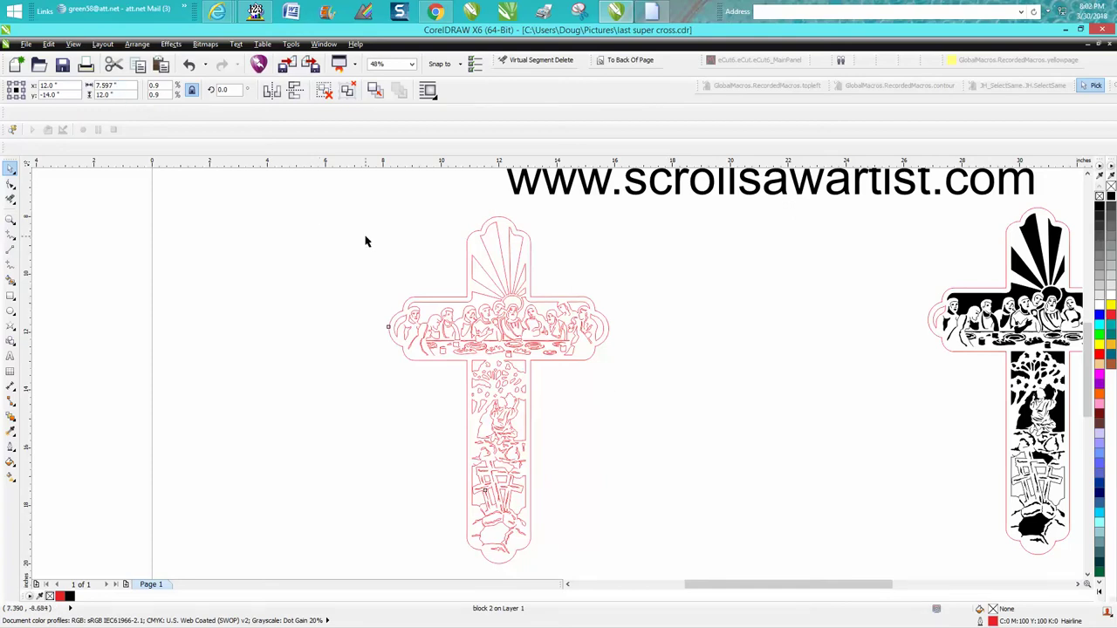
click(367, 241)
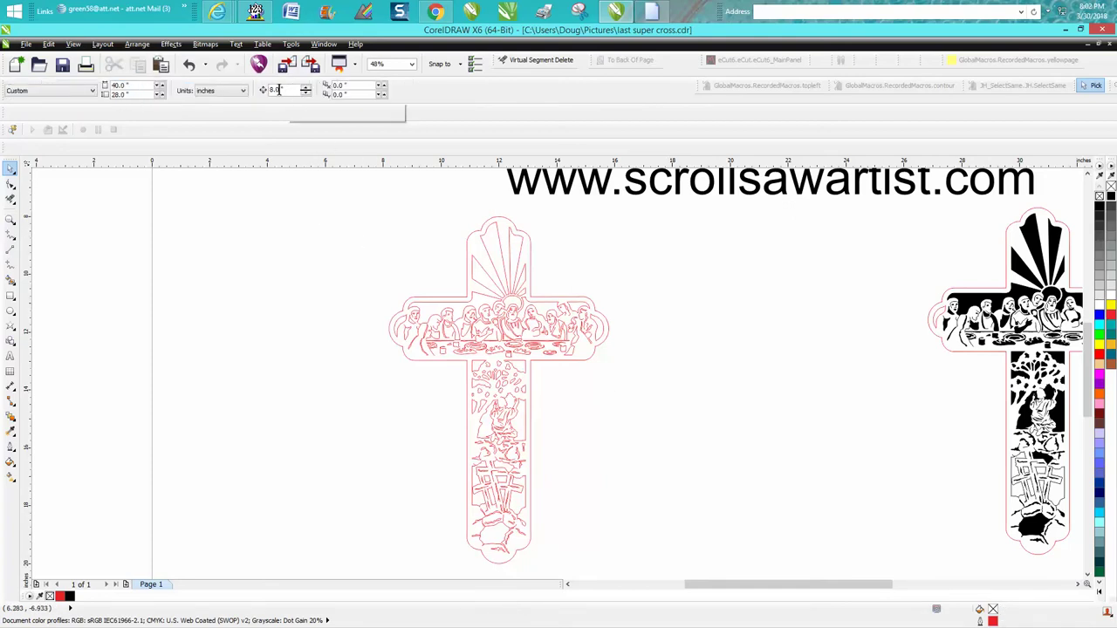
click(471, 234)
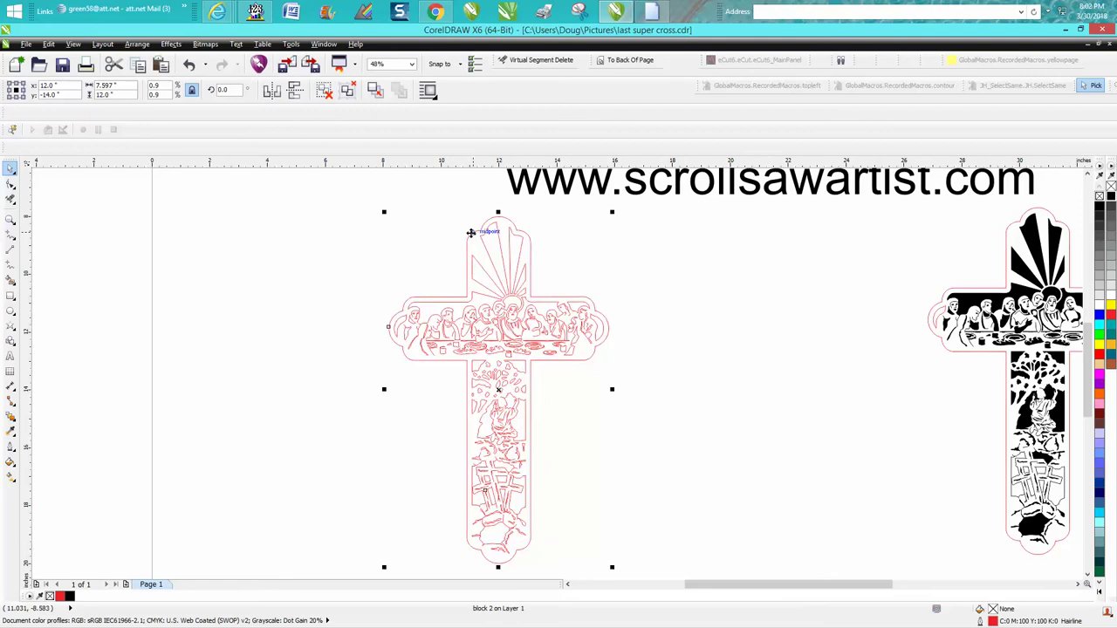
click(136, 44)
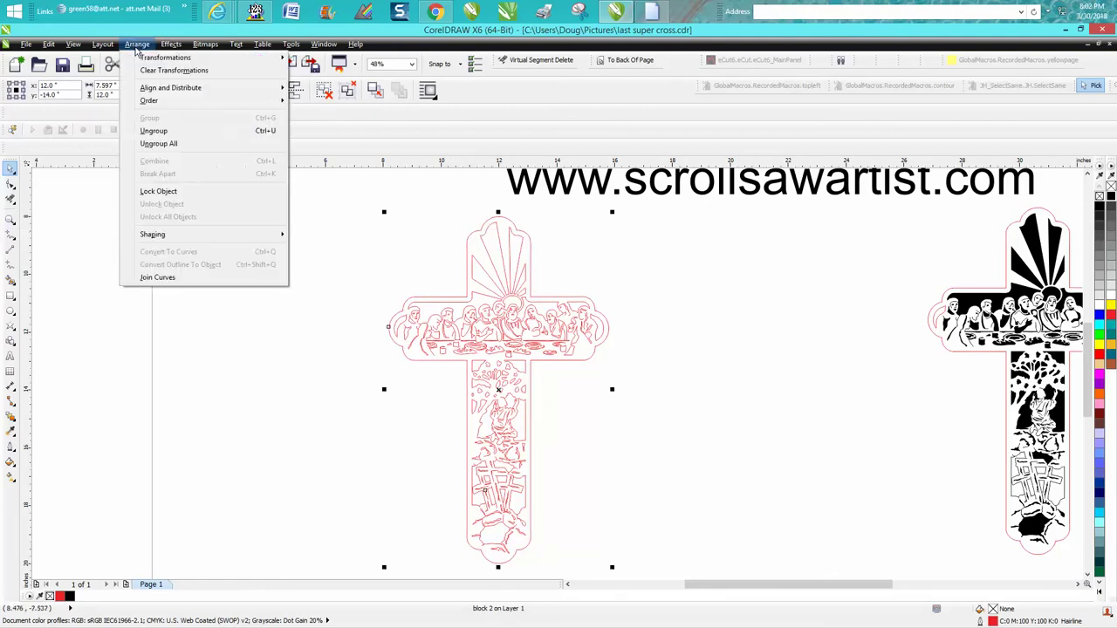
click(162, 143)
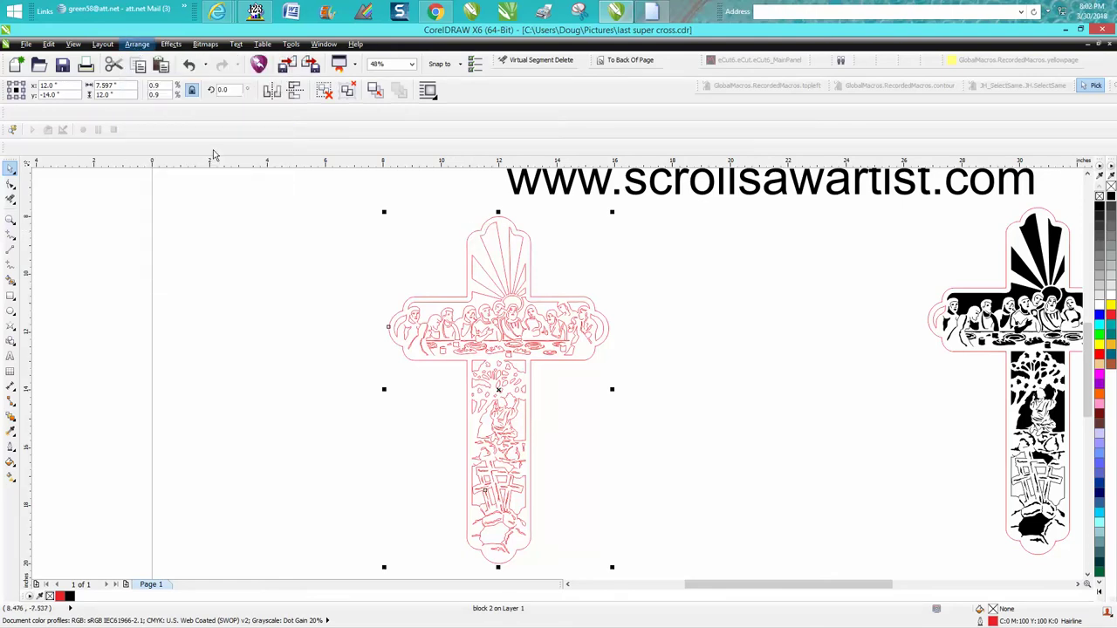
click(492, 217)
key(shift+Right)
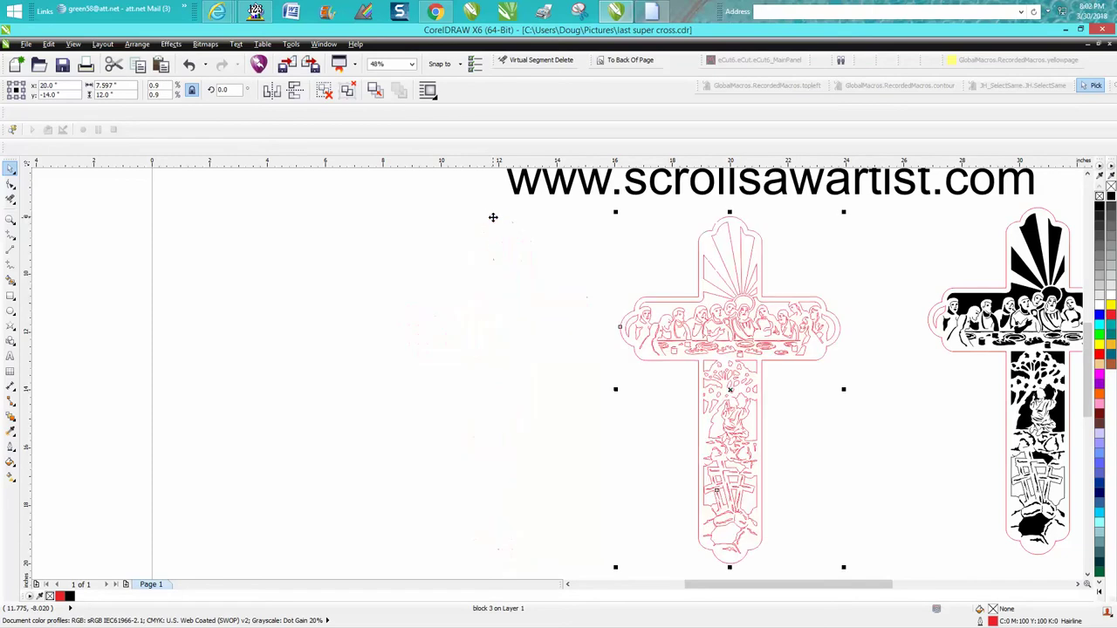
click(189, 64)
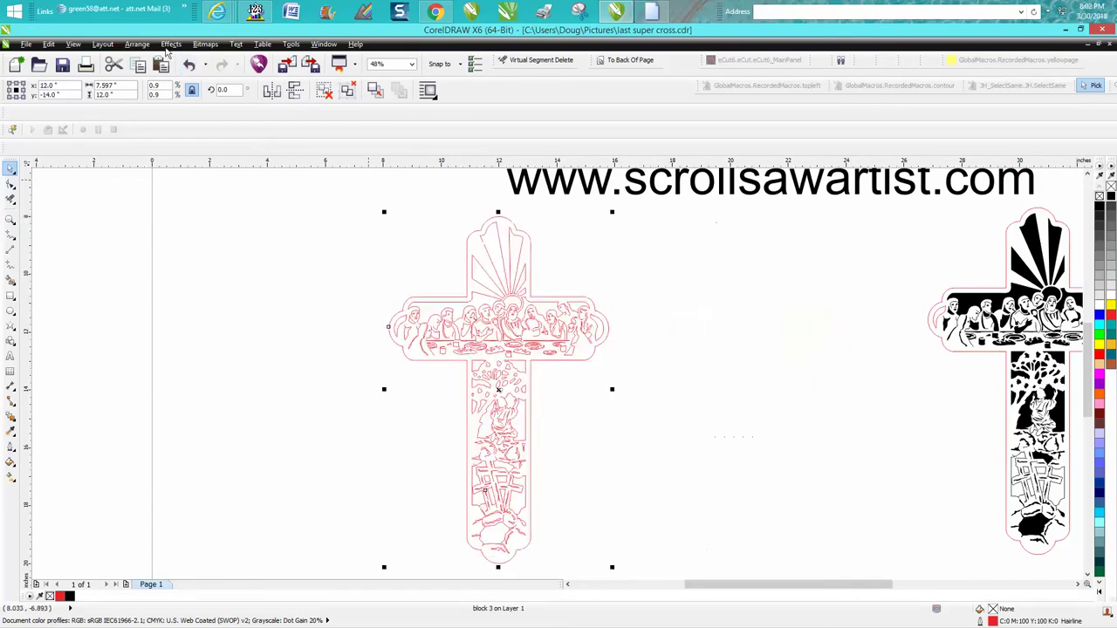
click(150, 48)
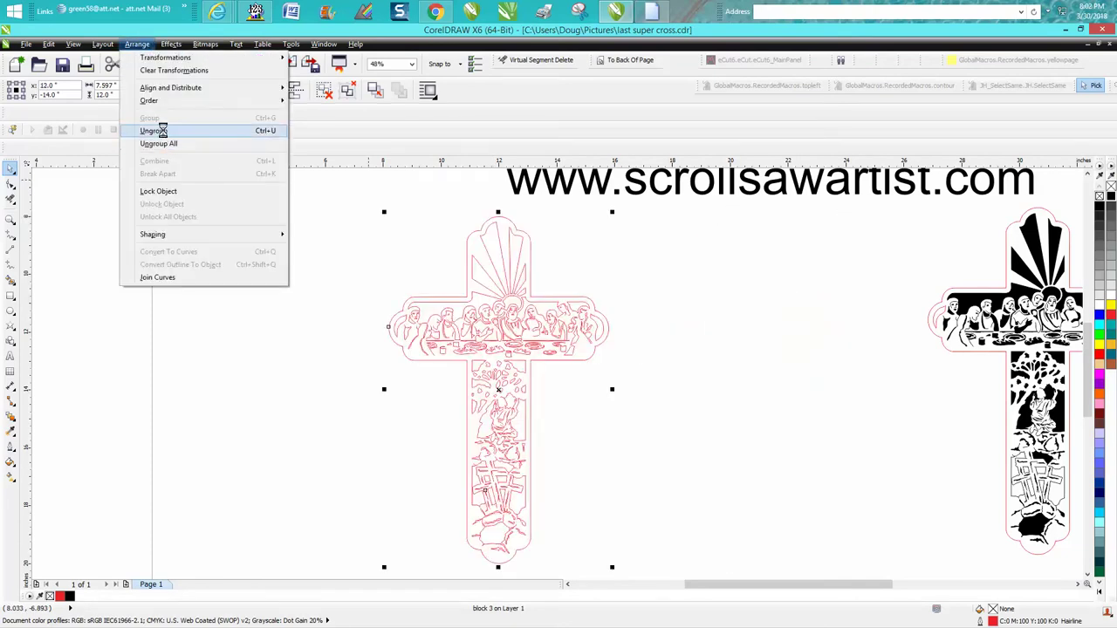
click(163, 131)
- Undo another accidental nudge, Ungroup All the remaining parts, and select the upper outline curve
click(260, 187)
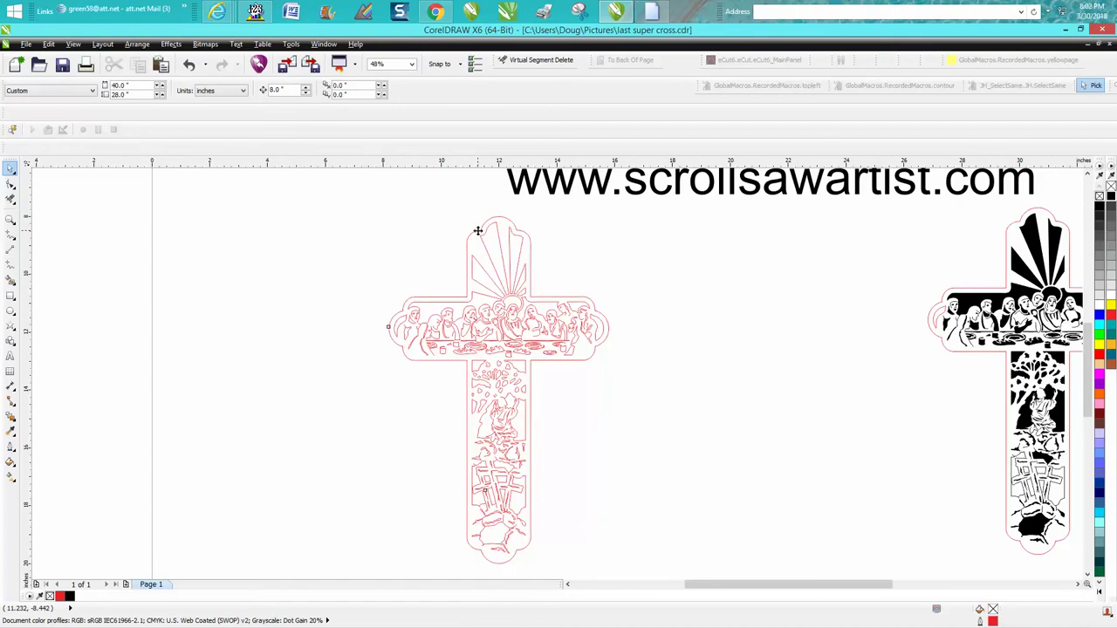
click(477, 231)
key(Right)
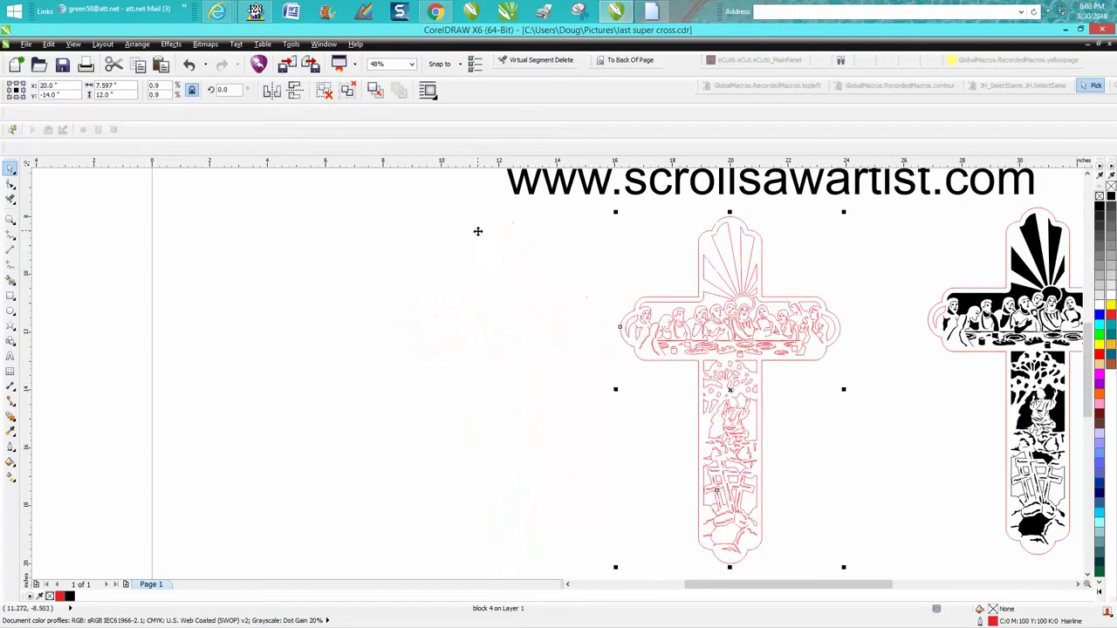
click(189, 66)
click(137, 43)
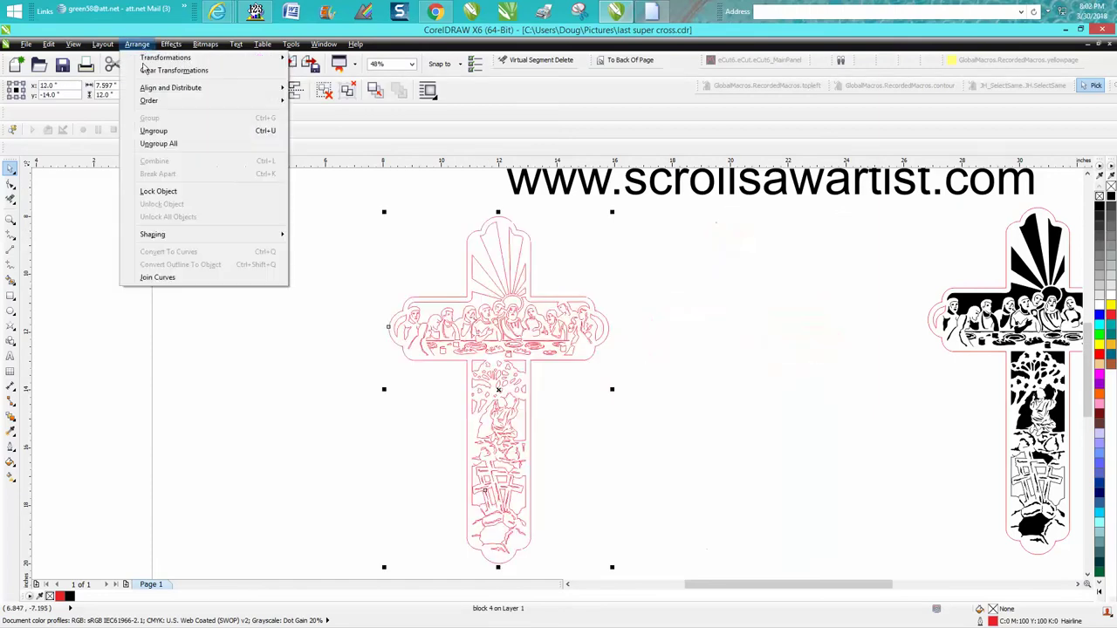
click(158, 144)
click(492, 232)
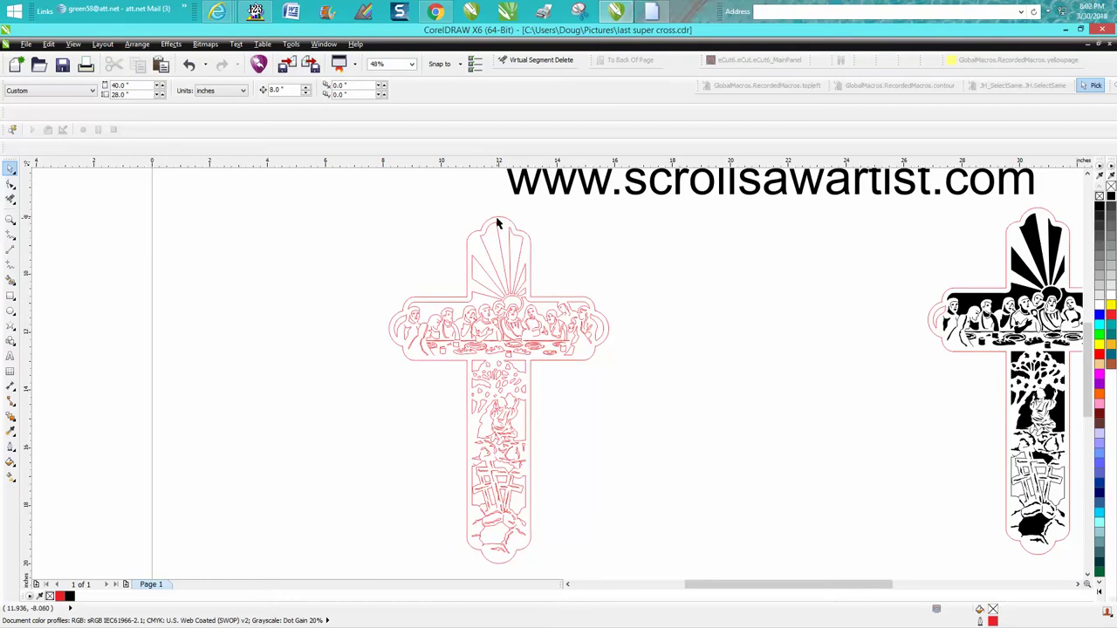
click(502, 217)
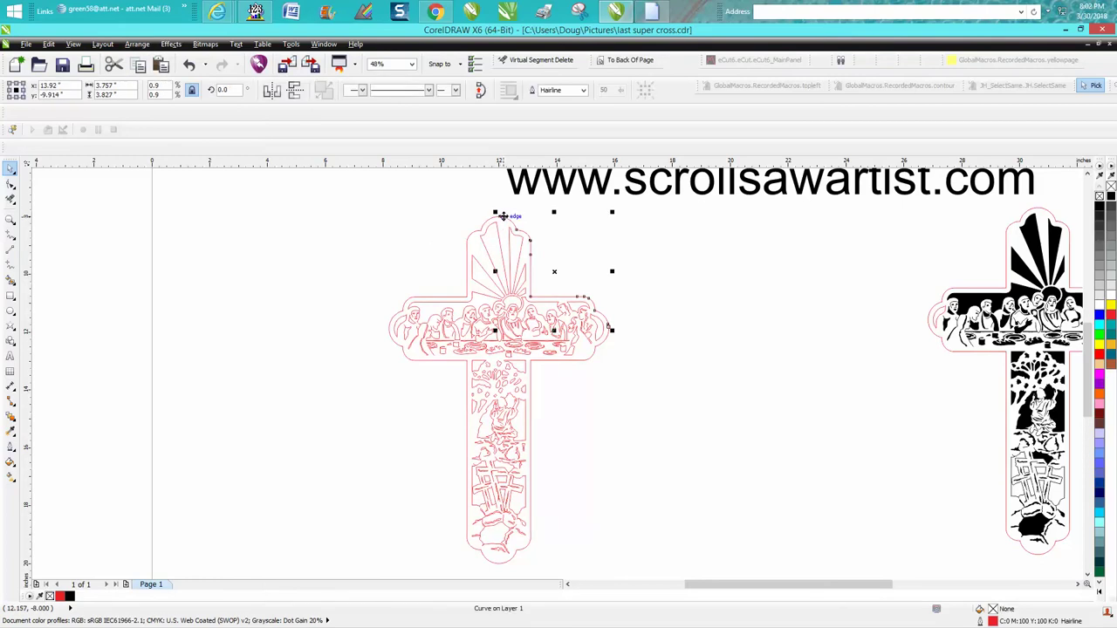
- Move the four outline curves and the two arm-end pieces 8 inches right onto the middle cross
key(Right)
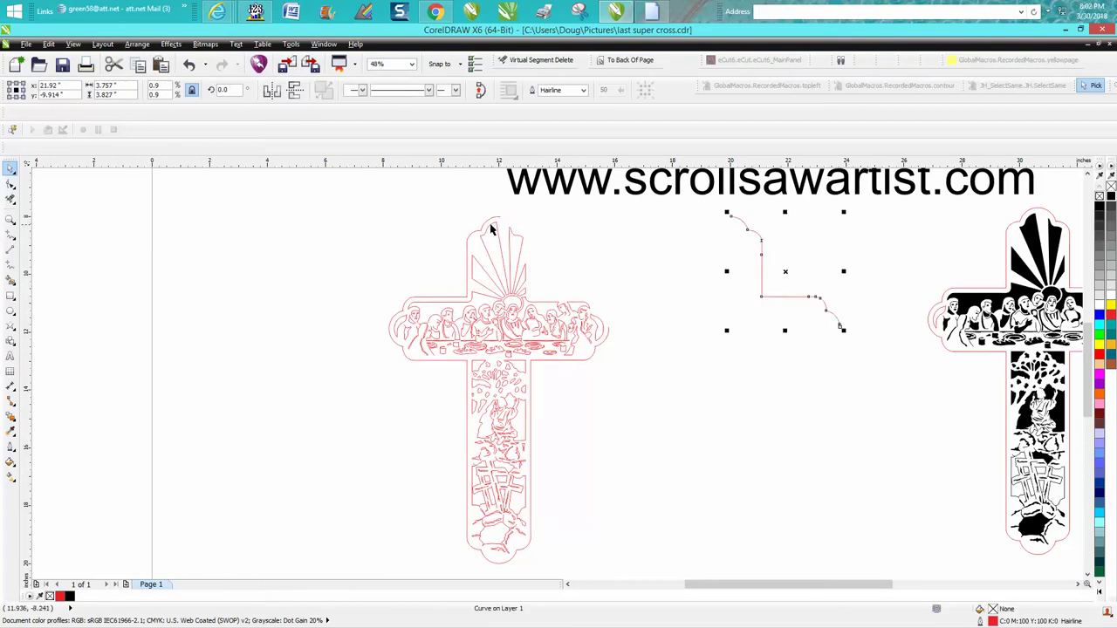
click(496, 218)
key(Right)
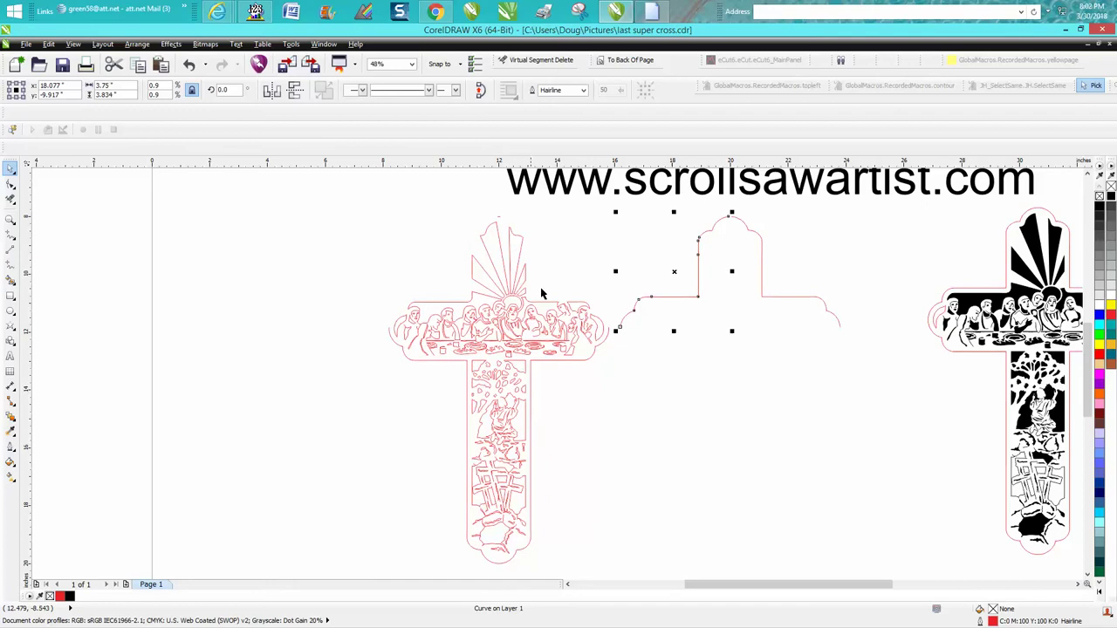
click(604, 342)
key(Right)
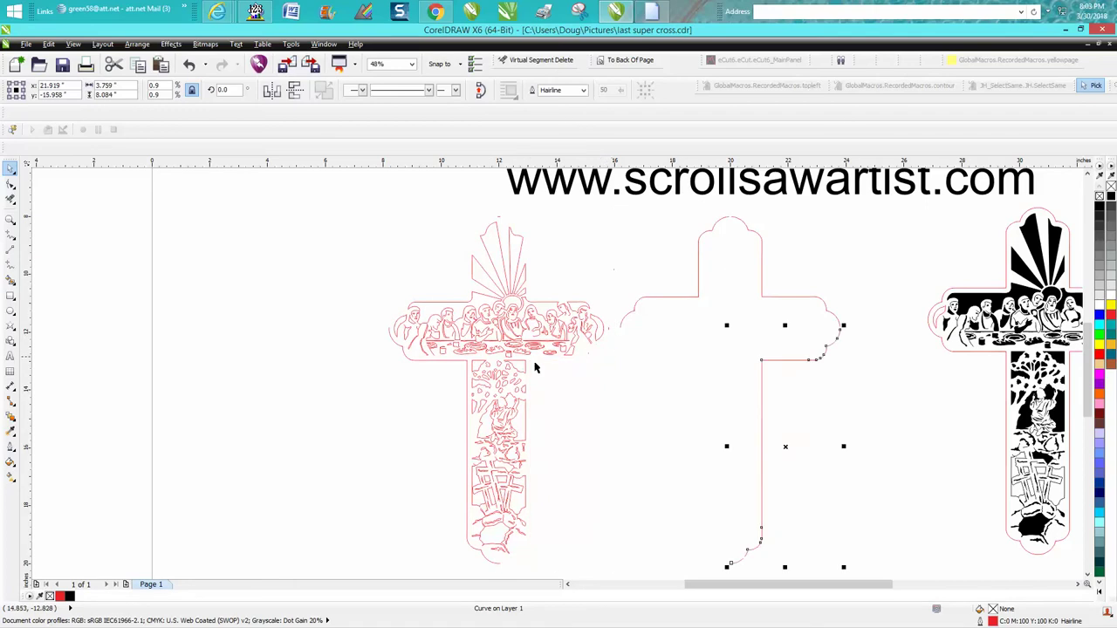
click(449, 360)
key(Right)
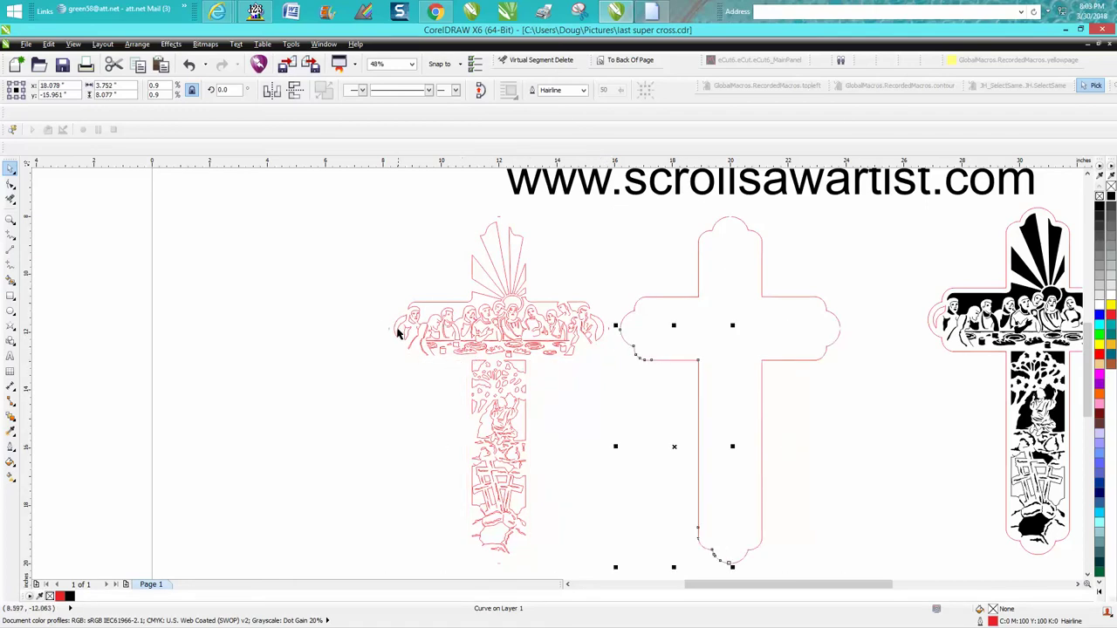
click(398, 327)
key(Right)
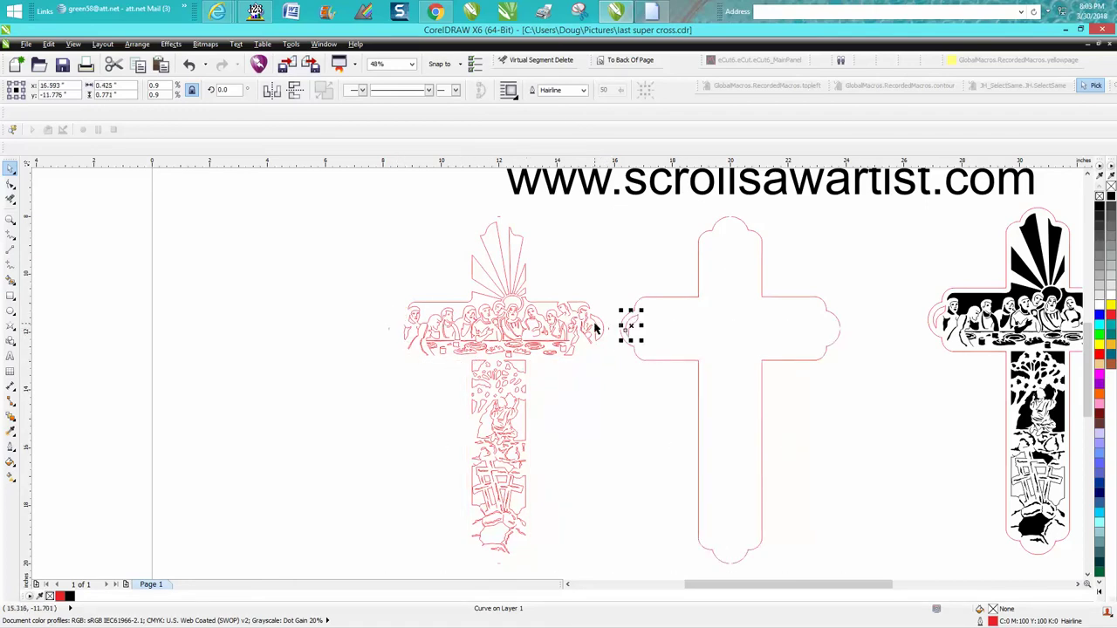
click(597, 327)
key(Right)
- Move the remaining end caps (right, top, left, bottom) 8 inches right onto the middle cross
drag(601, 321, 614, 352)
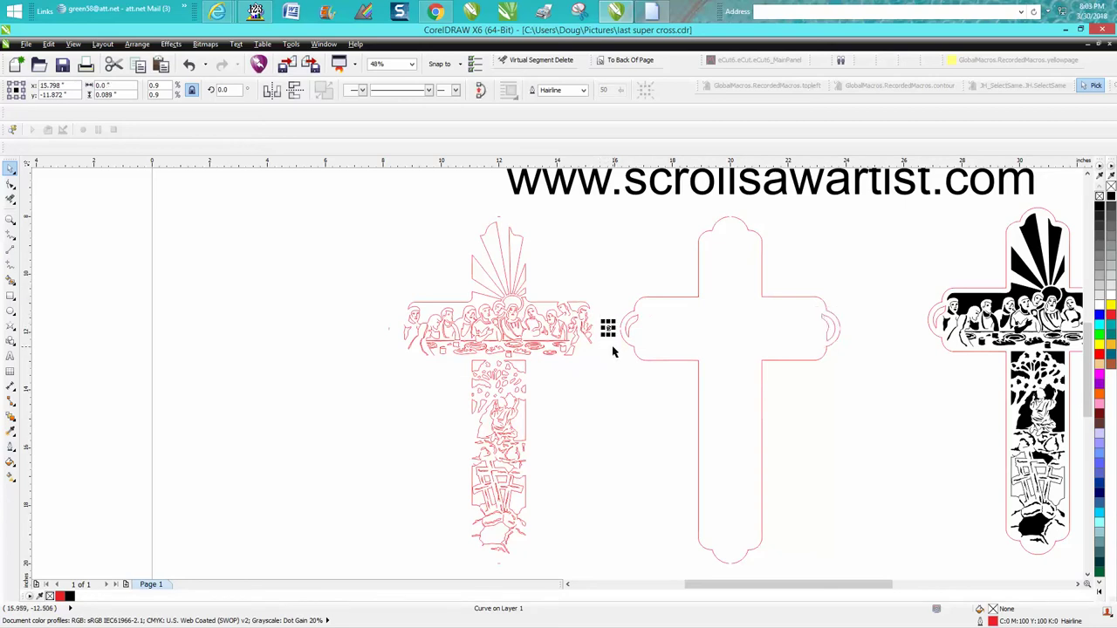
key(Right)
click(495, 220)
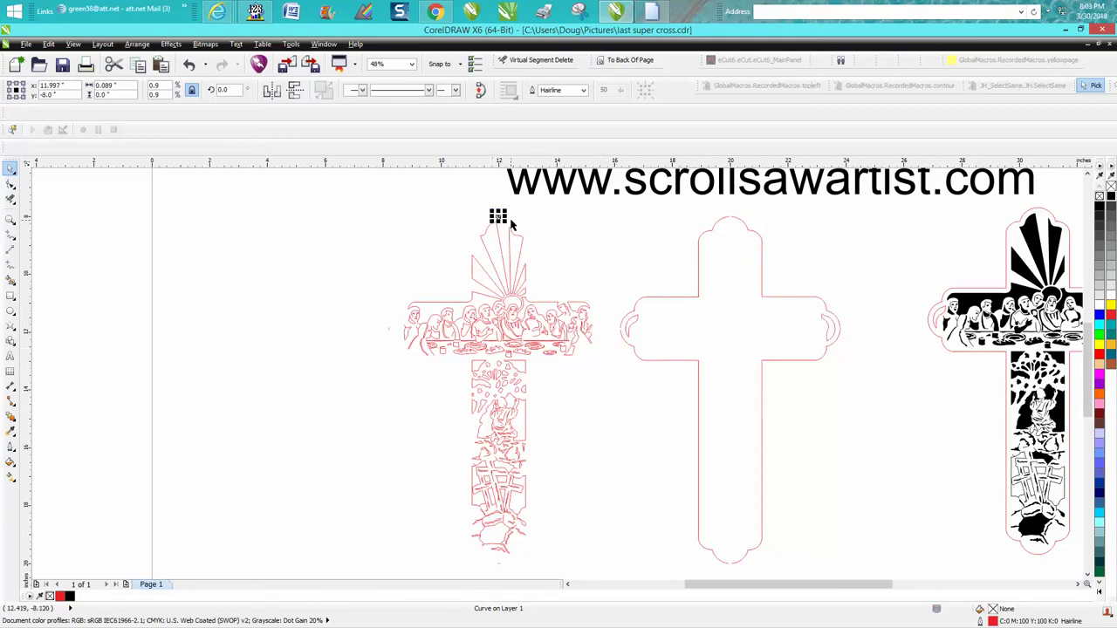
key(Right)
click(391, 329)
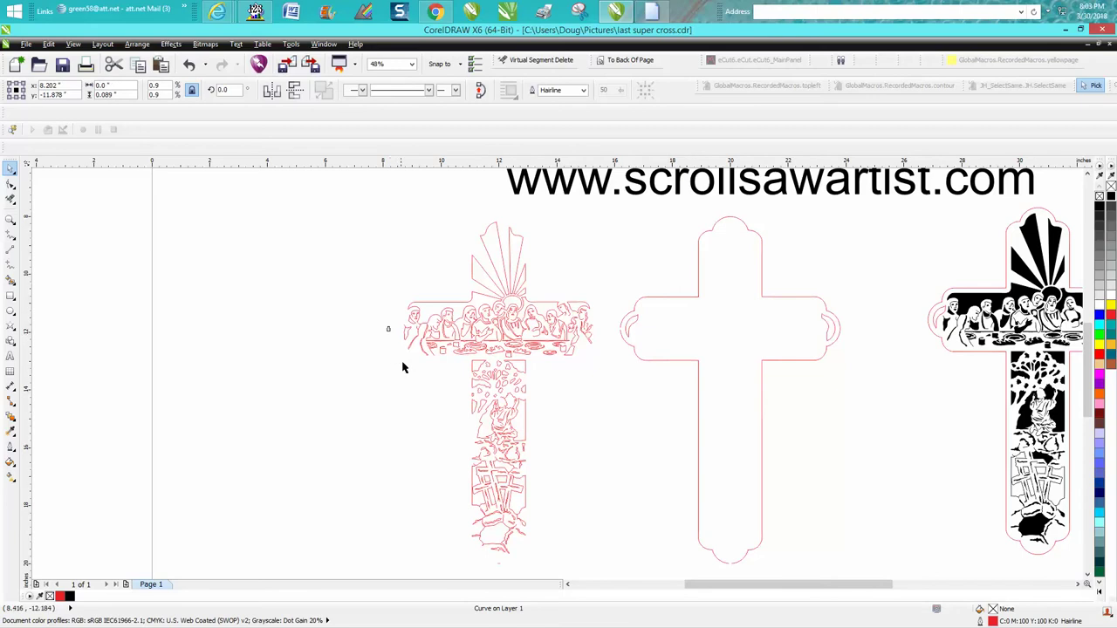
key(Right)
click(510, 565)
key(Right)
- Weld all the middle cross pieces into one continuous outline
drag(619, 209, 873, 574)
click(435, 97)
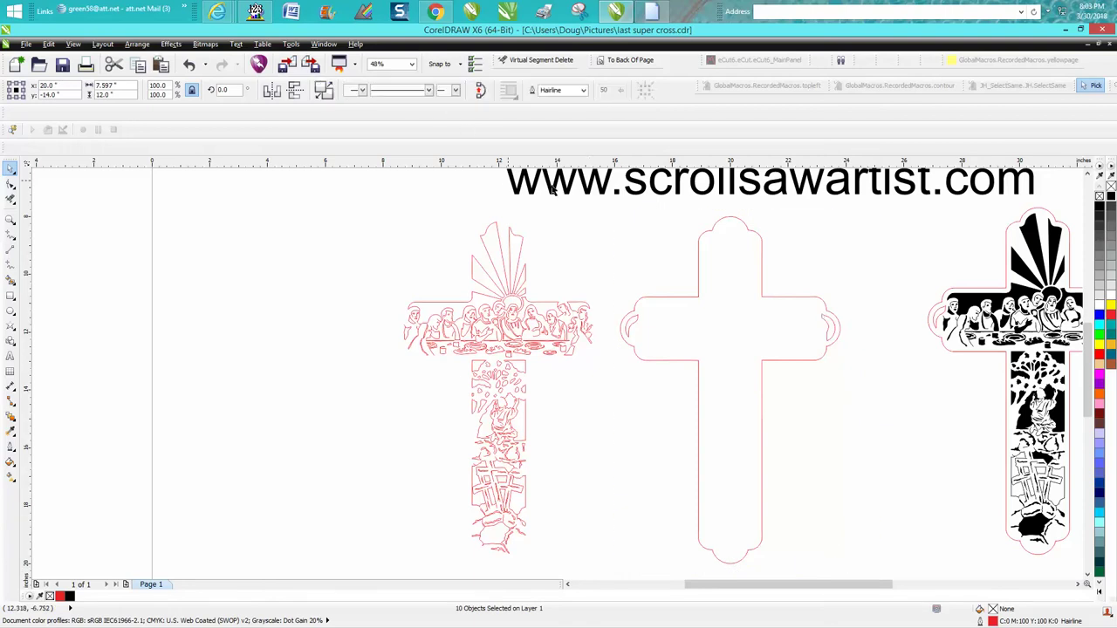
click(591, 239)
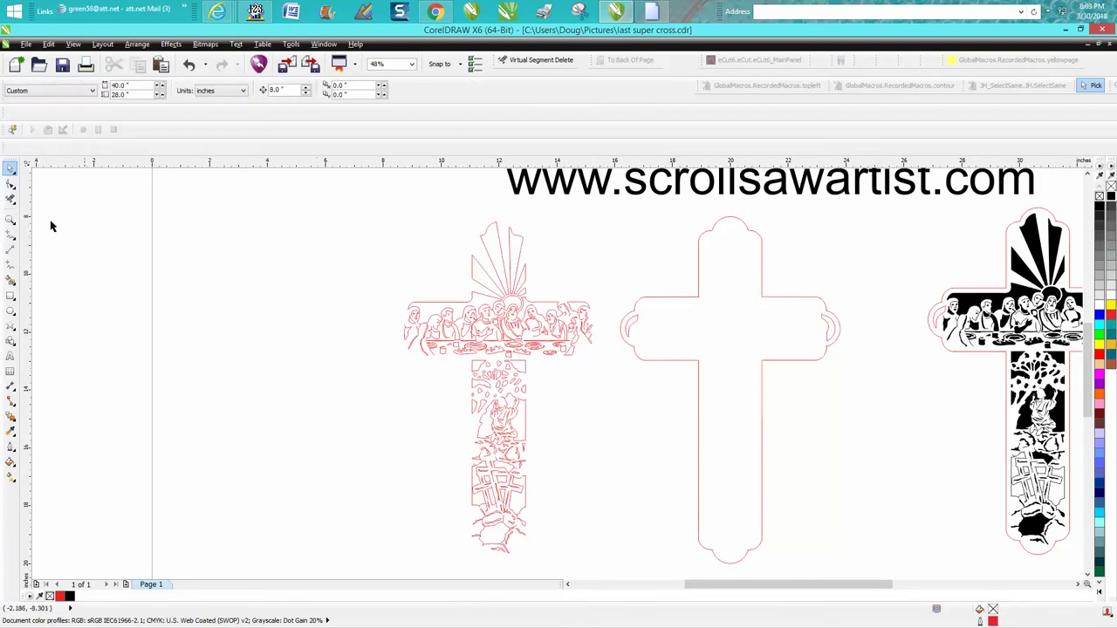
click(10, 219)
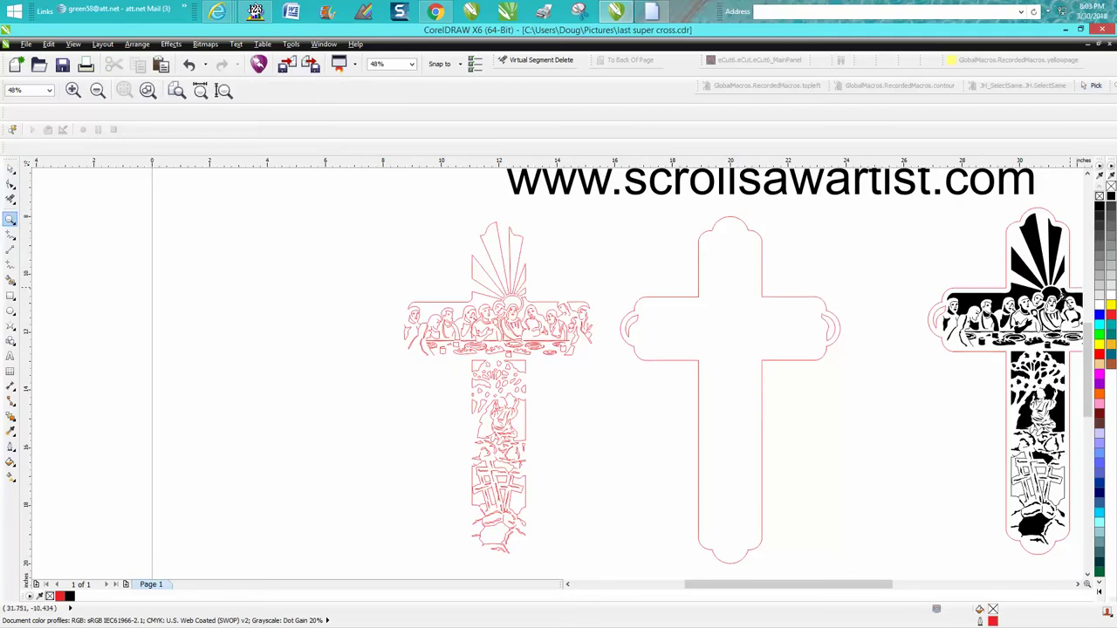
- Smart Fill the five sunburst rays above the left cross with black
drag(390, 211, 666, 441)
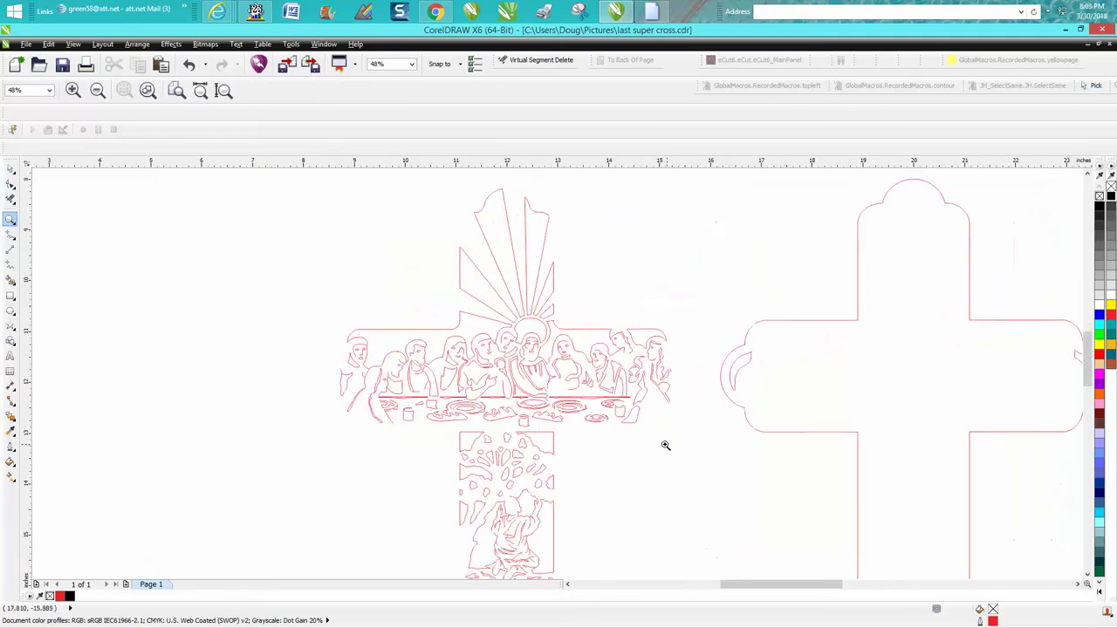
click(10, 279)
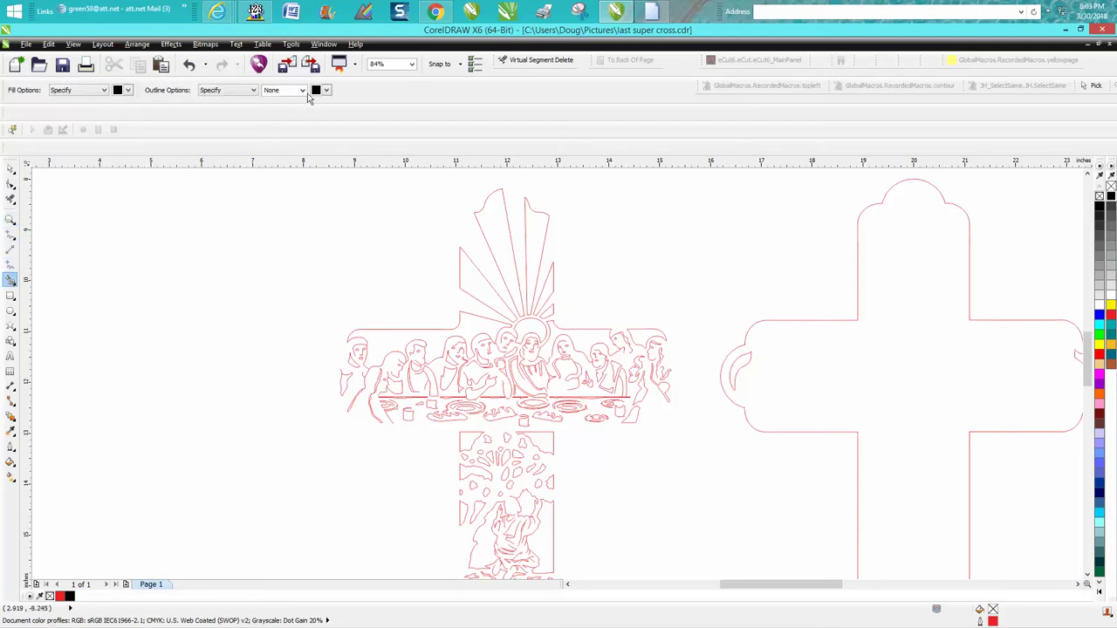
click(501, 234)
click(540, 232)
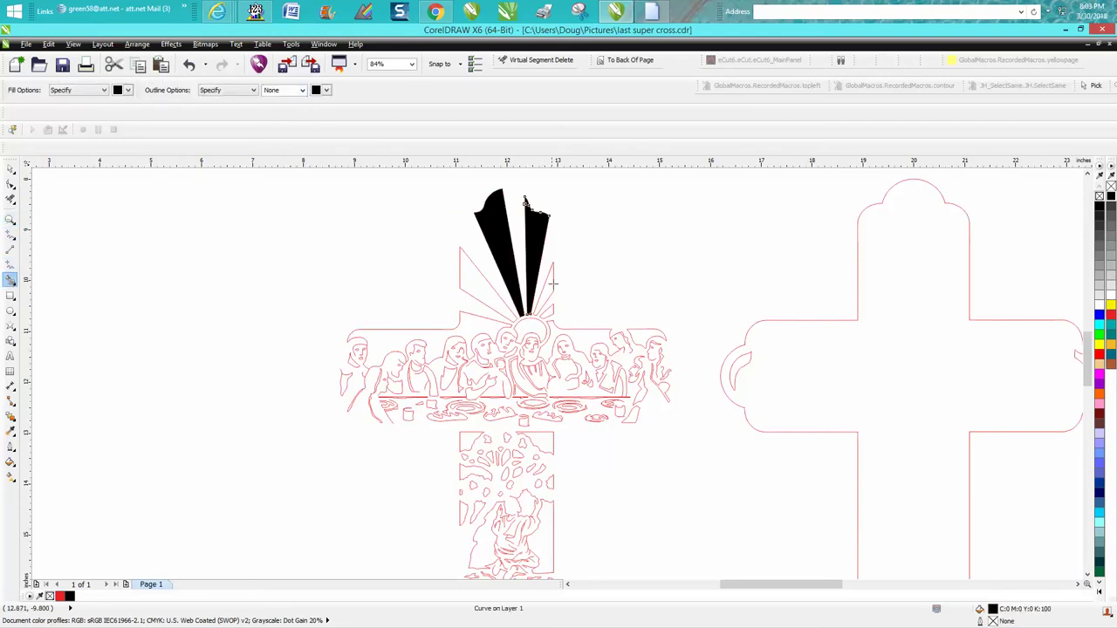
click(550, 286)
click(487, 301)
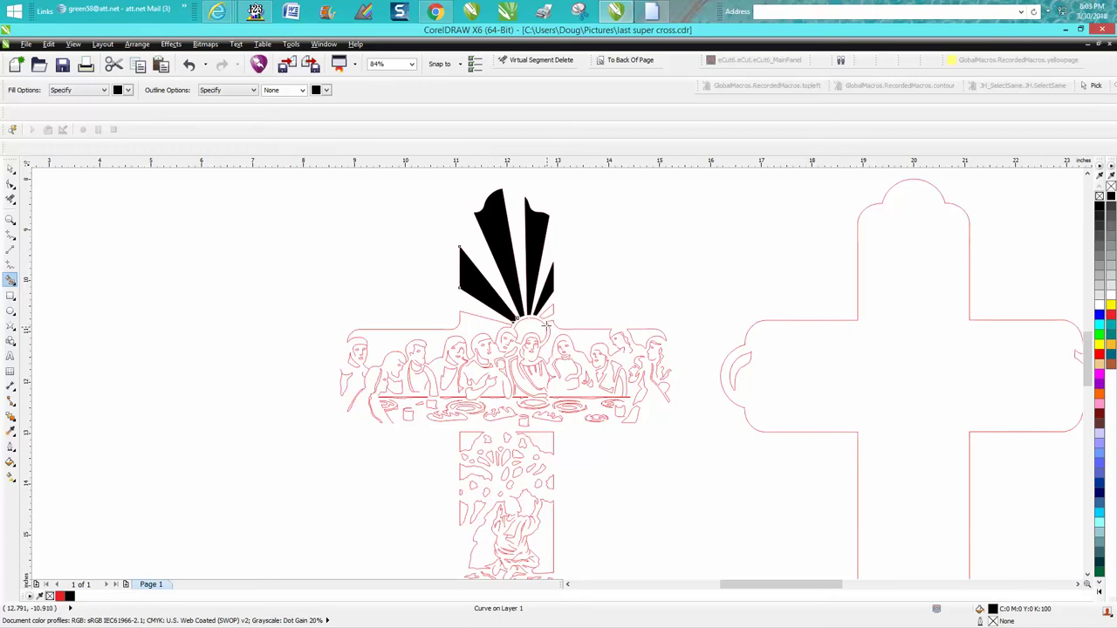
click(548, 309)
- Zoom in on the Last Supper figures with Smart Fill ready for the enclosed areas
click(11, 219)
drag(352, 307, 677, 436)
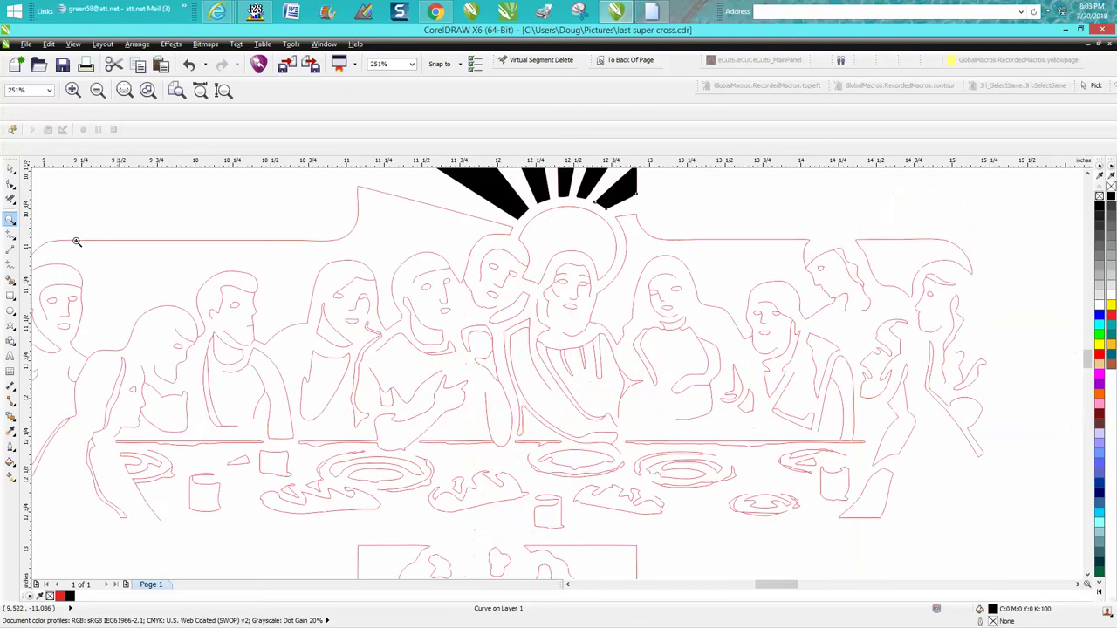
click(11, 281)
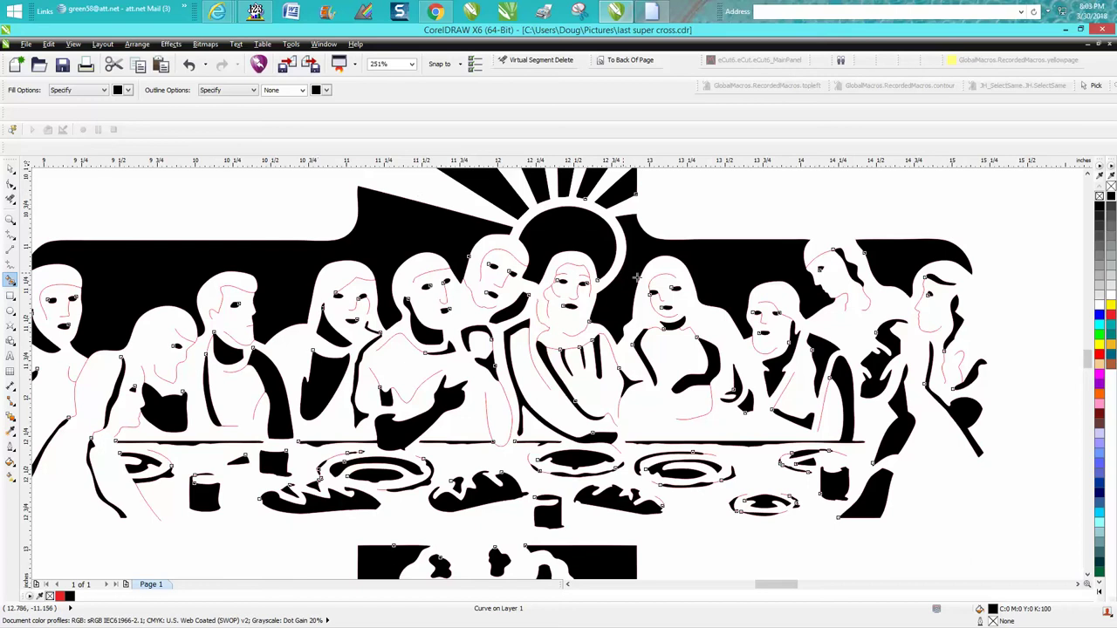
scroll(707, 304, down, 1)
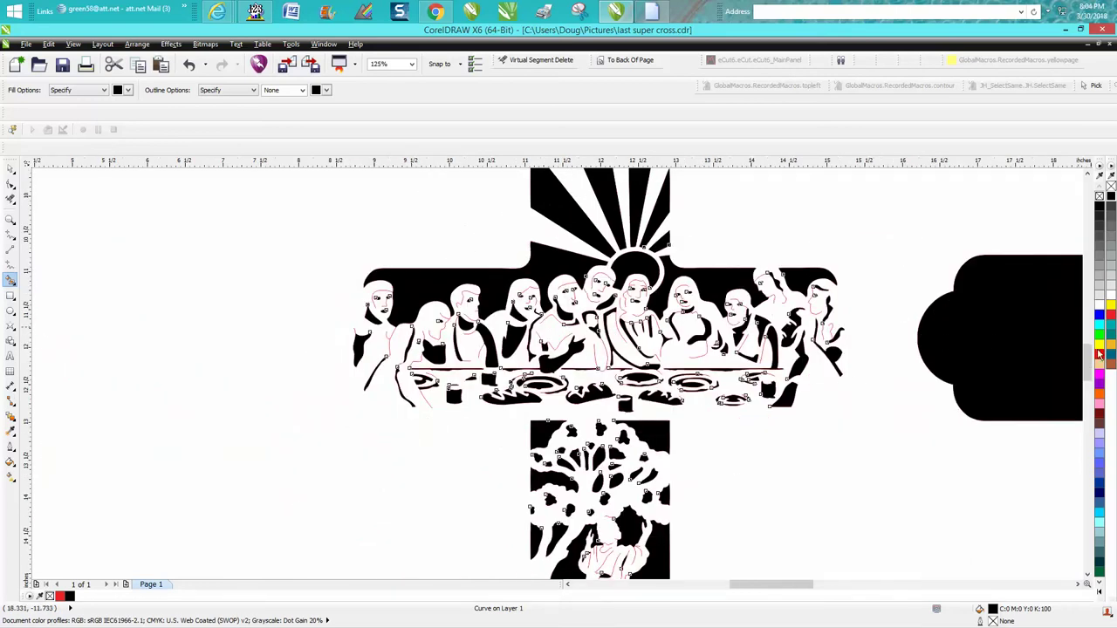
- Undo the fill that blackened all three crosses, keeping only the sunburst rays black
mouse_move(1088, 359)
mouse_down()
mouse_move(1086, 402)
mouse_move(1088, 369)
mouse_up()
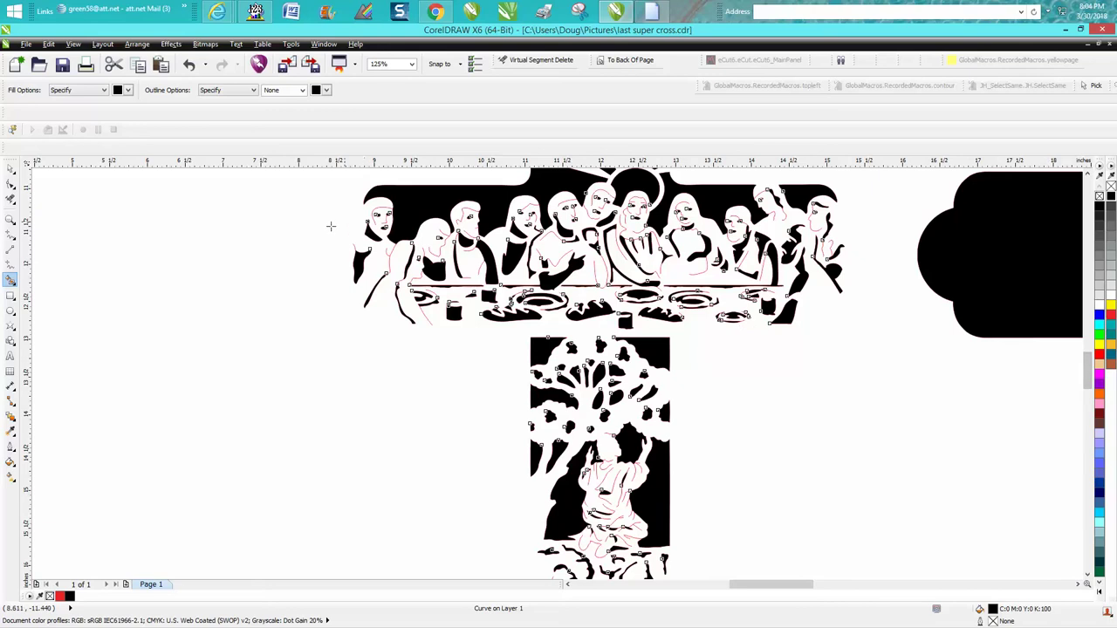
click(11, 168)
scroll(279, 212, down, 4)
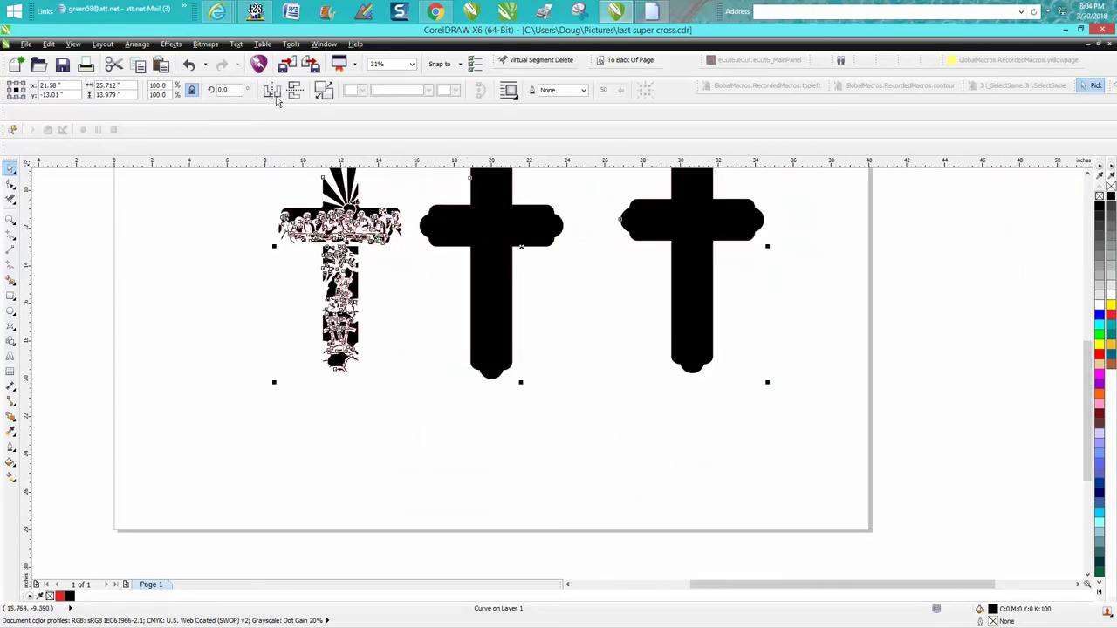
click(190, 65)
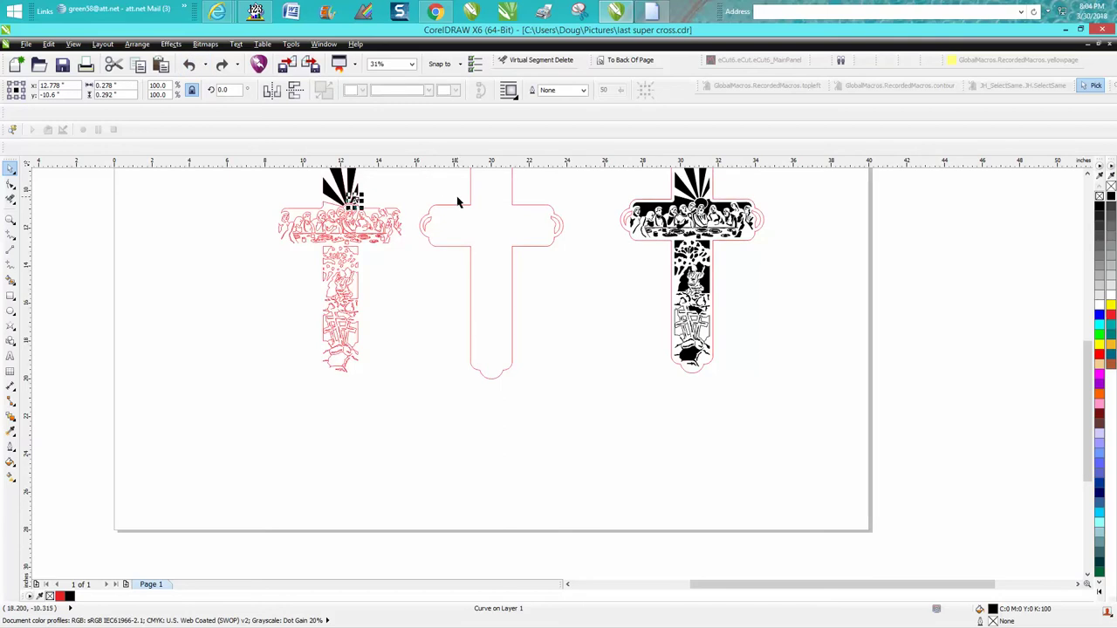
scroll(454, 242, down, 2)
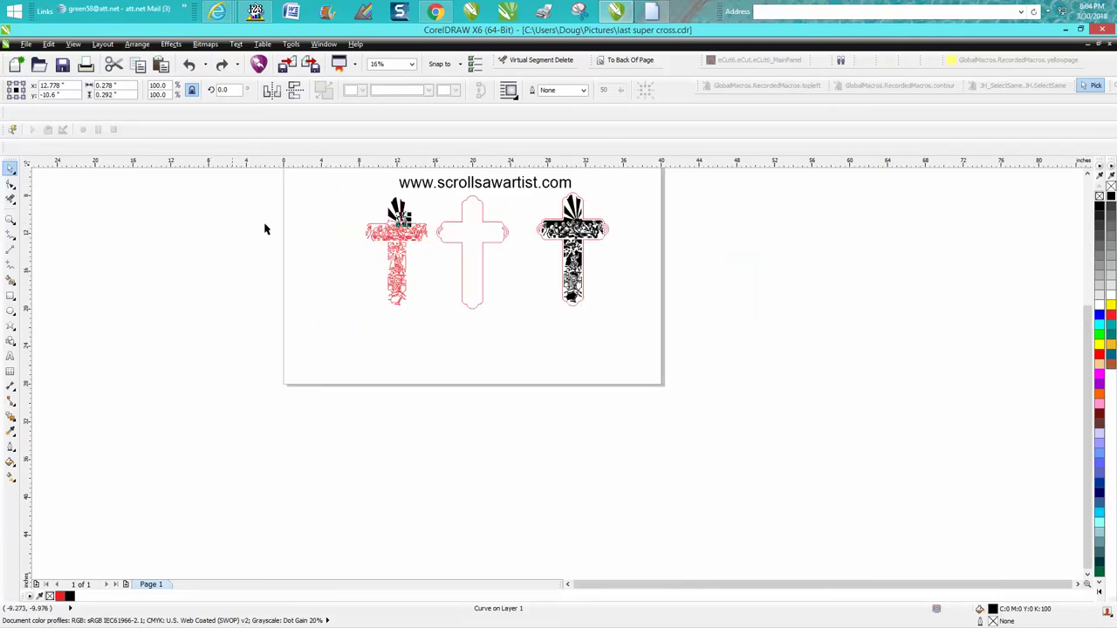
click(10, 299)
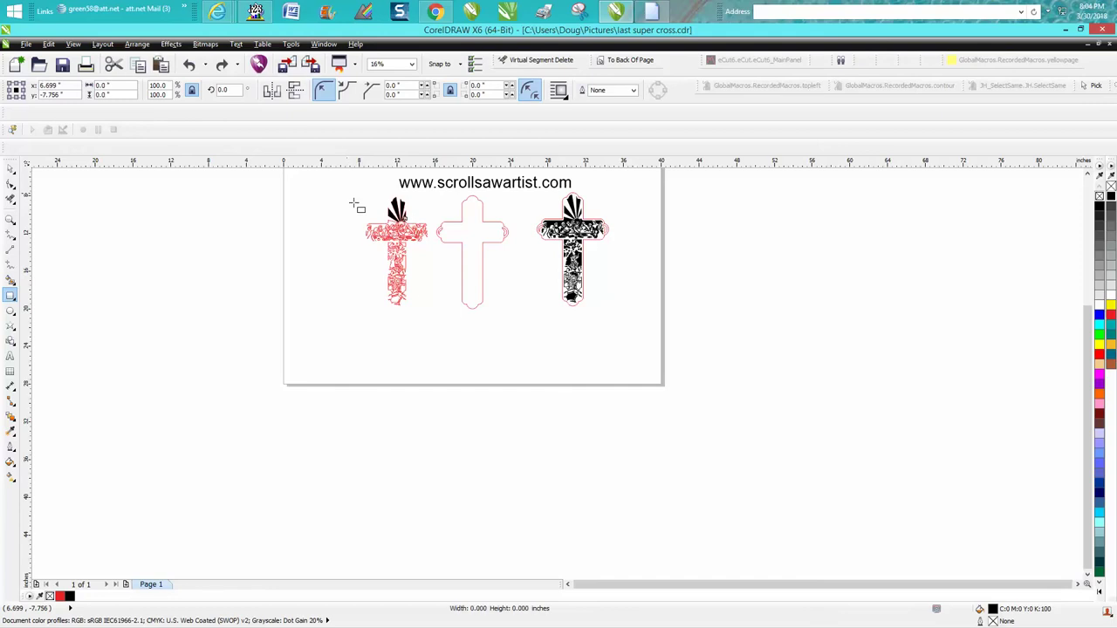
- Draw a boundary rectangle around the left cross and fill the background above the figures black
drag(347, 193, 436, 320)
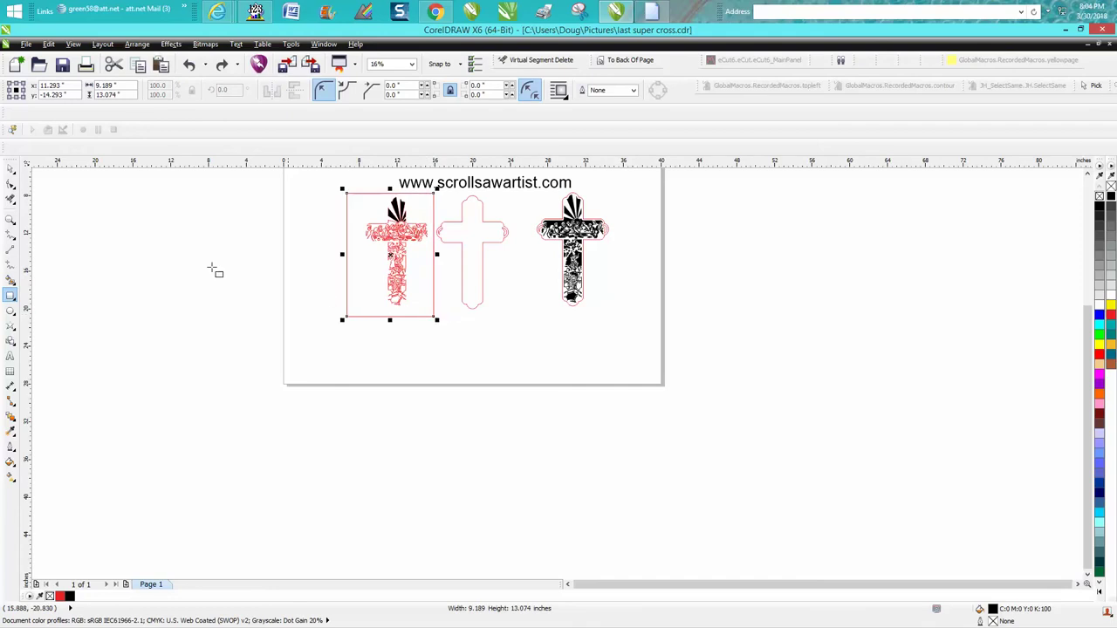
click(10, 220)
drag(347, 192, 491, 337)
click(10, 281)
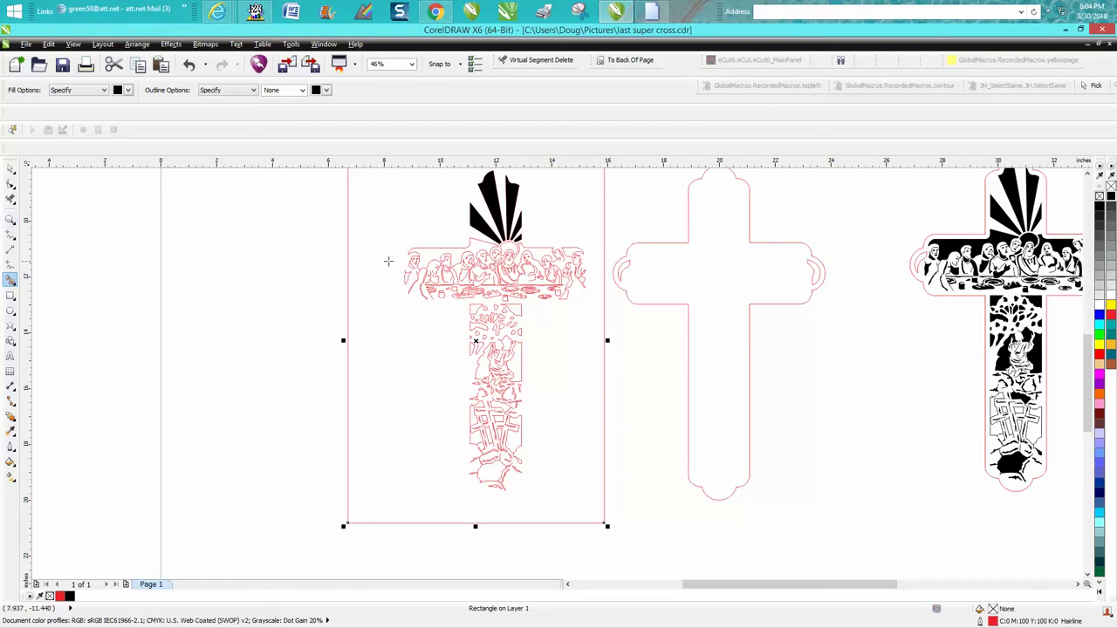
click(485, 244)
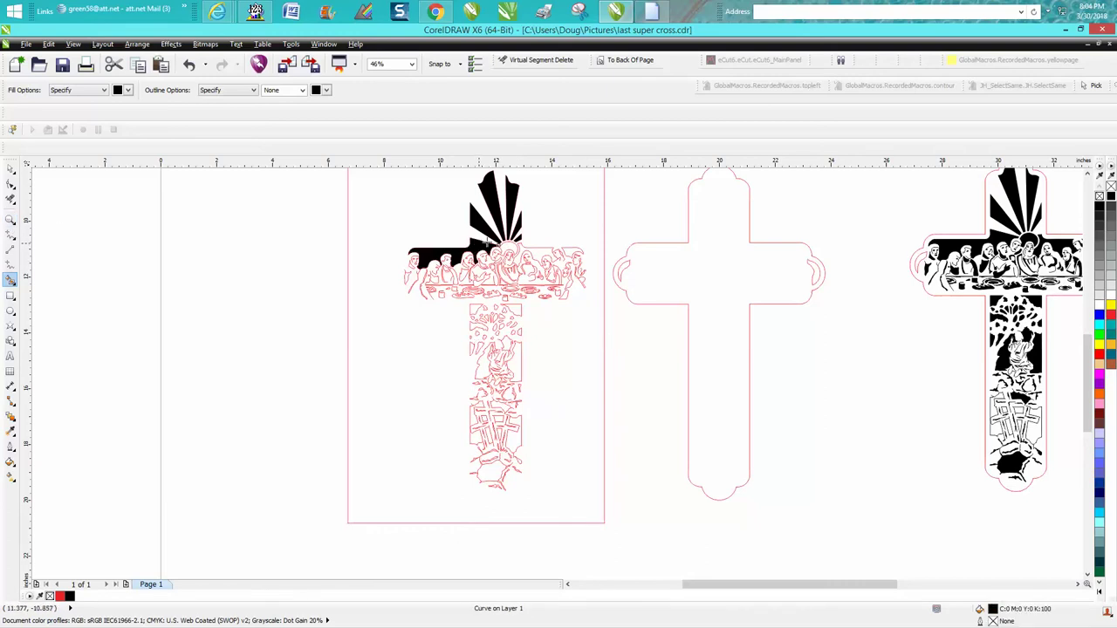
click(537, 253)
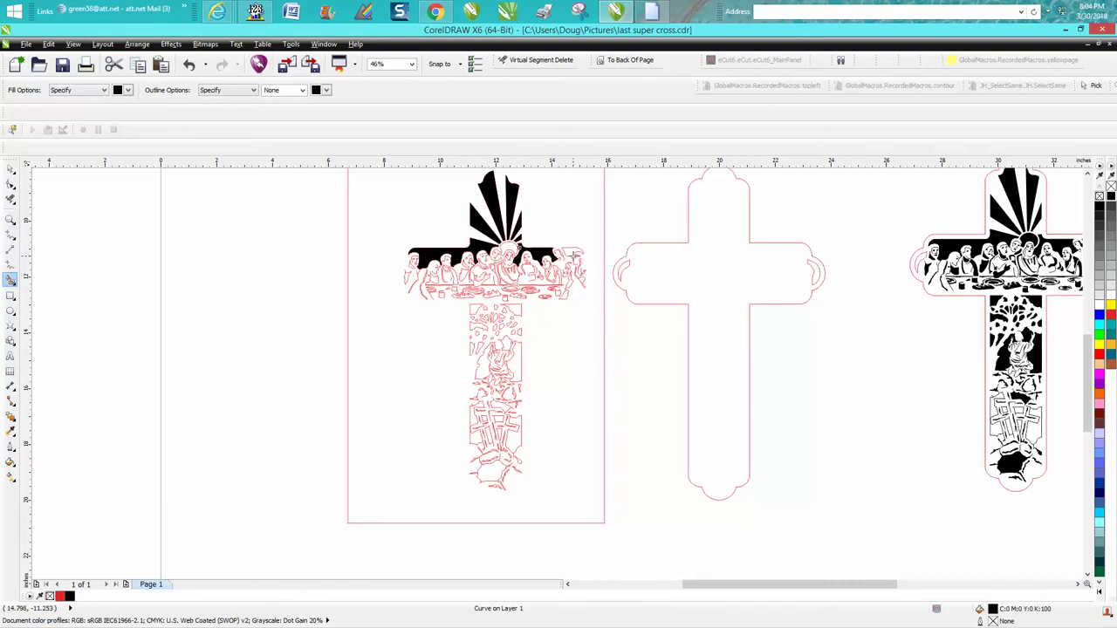
click(12, 220)
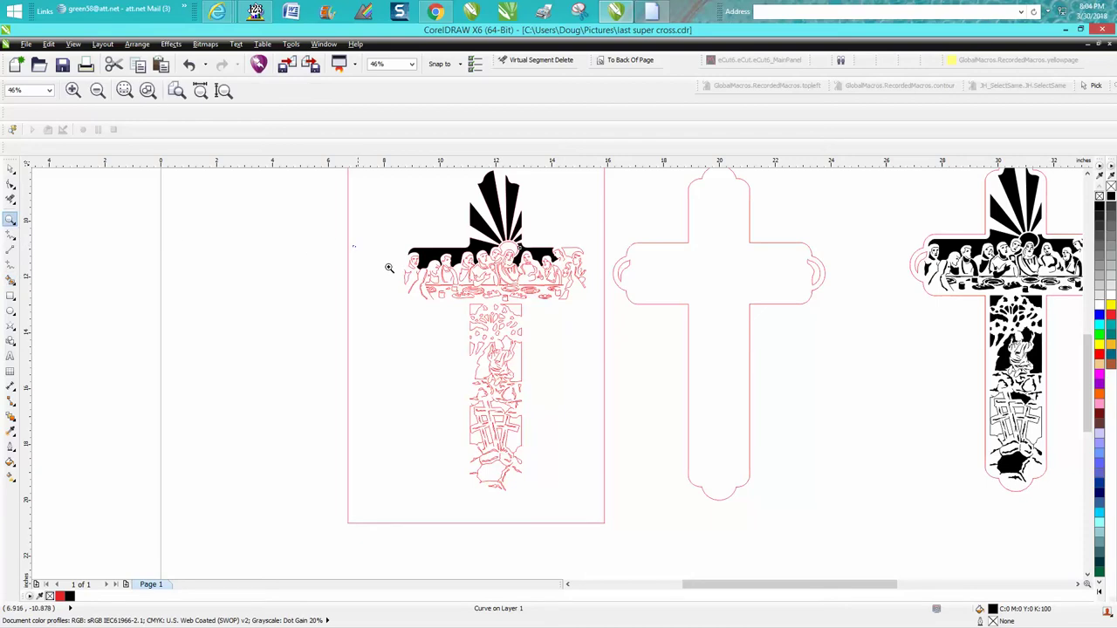
- Fill three gaps between the figures along the cross arm black
drag(351, 246, 680, 356)
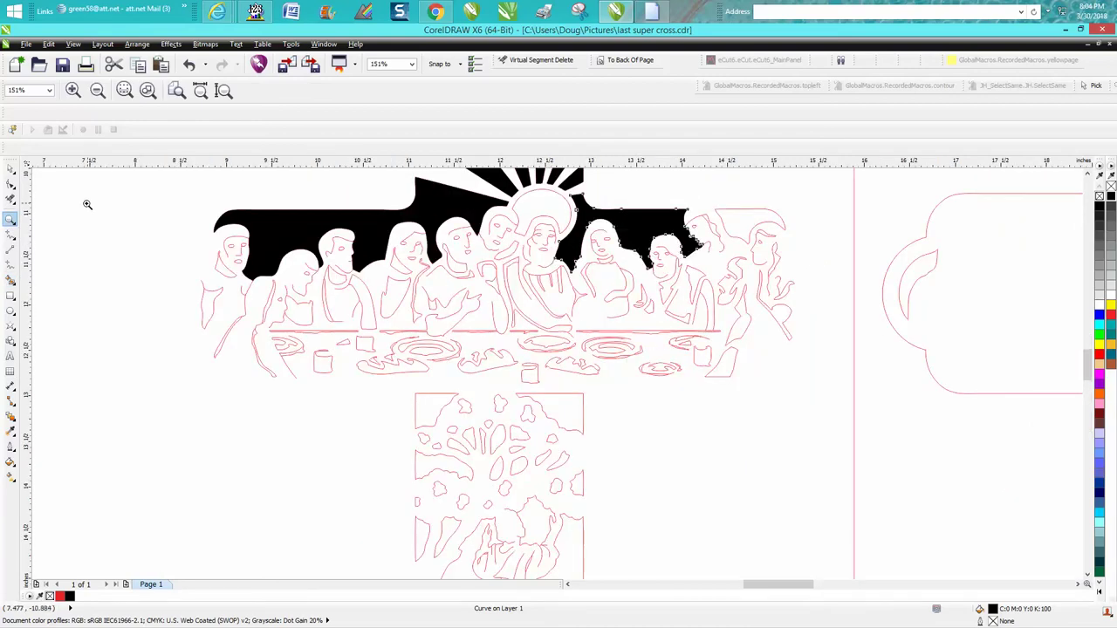
click(10, 280)
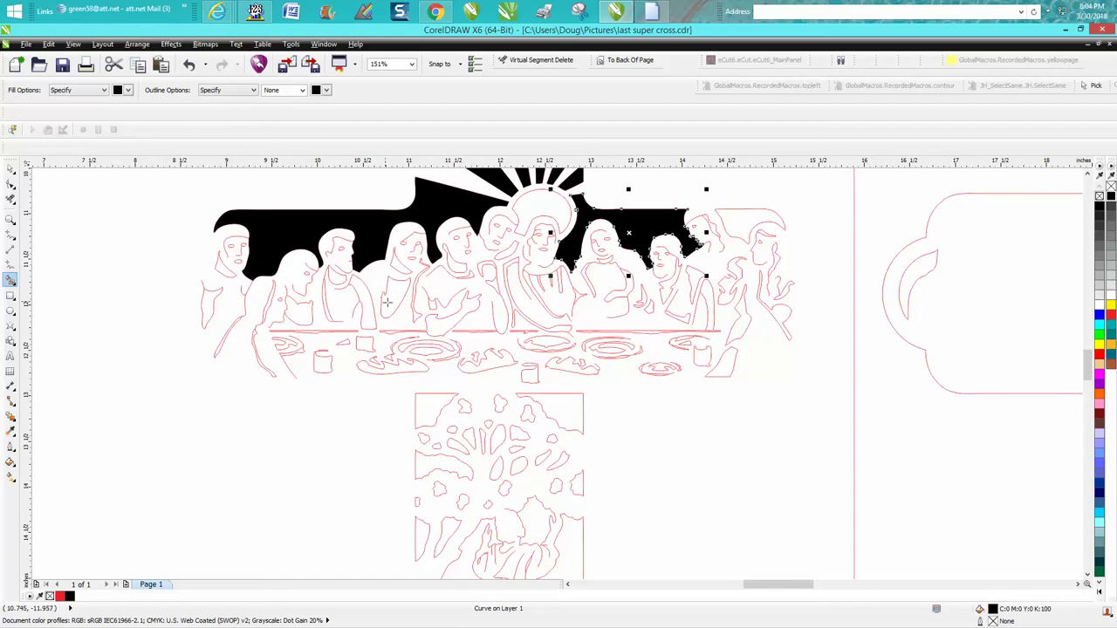
click(387, 295)
click(402, 264)
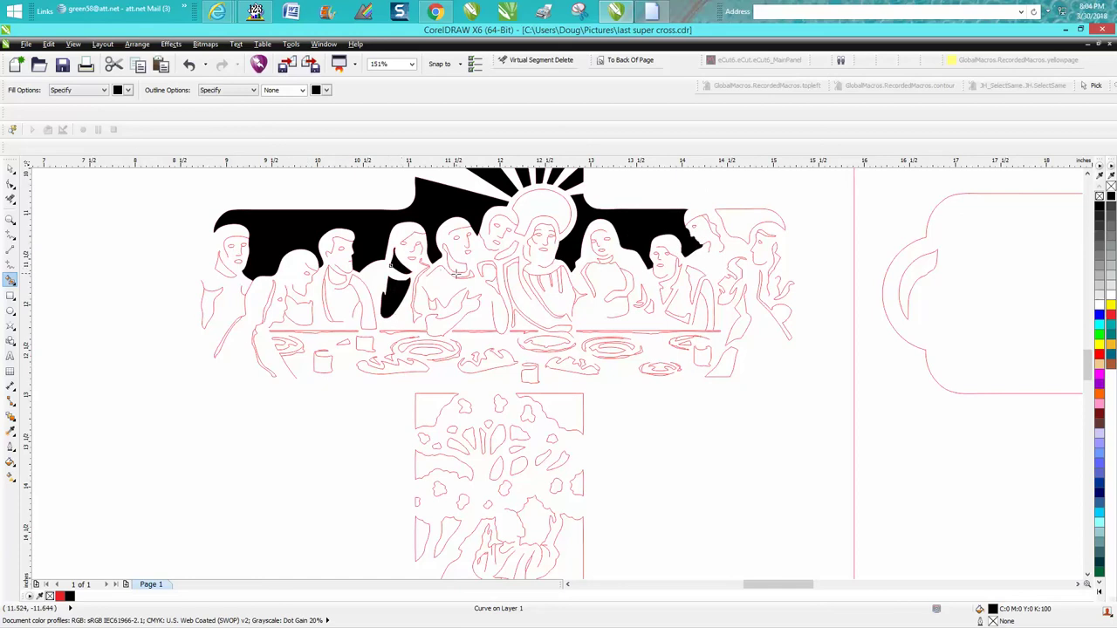
click(450, 262)
- Fill the diagonal, vertical and curved slivers and small shapes among the left figures black
click(11, 218)
drag(233, 267, 460, 422)
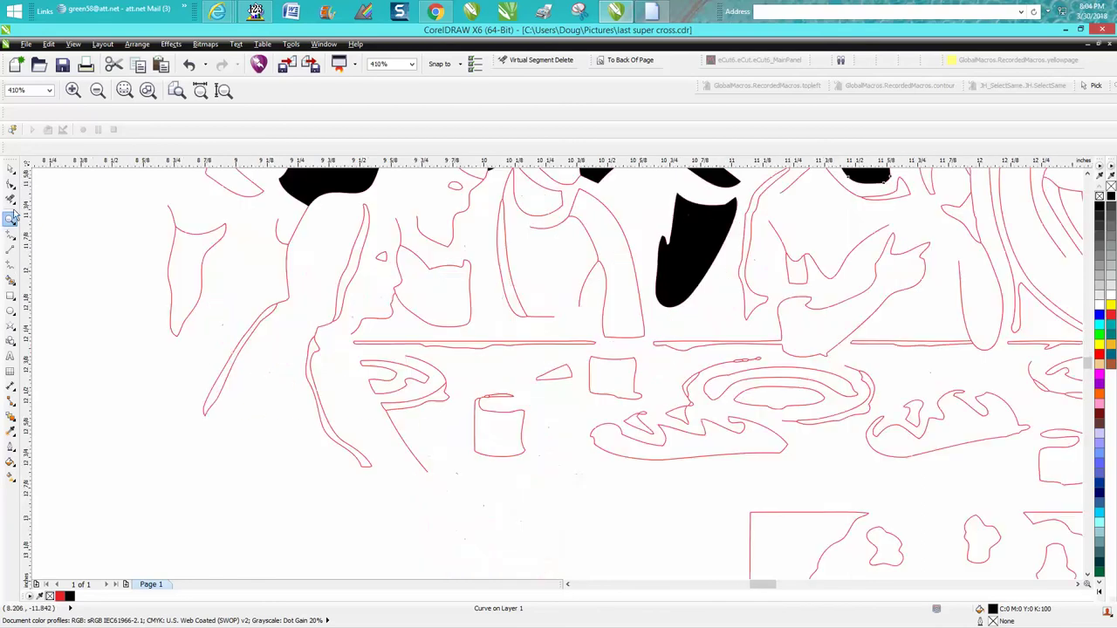
click(10, 279)
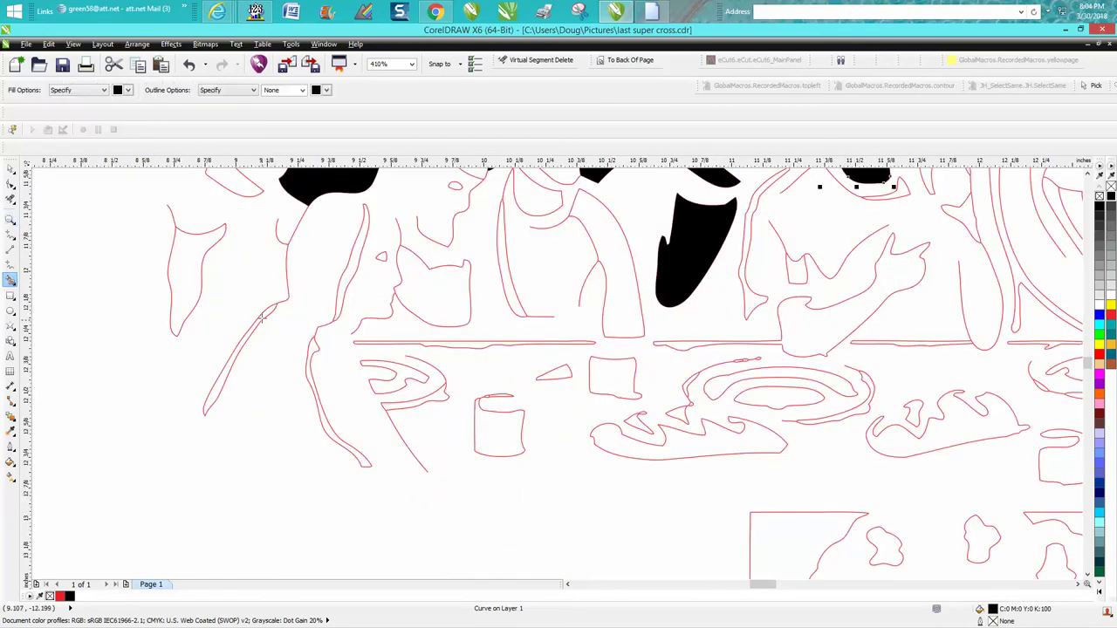
click(263, 320)
click(199, 267)
click(231, 186)
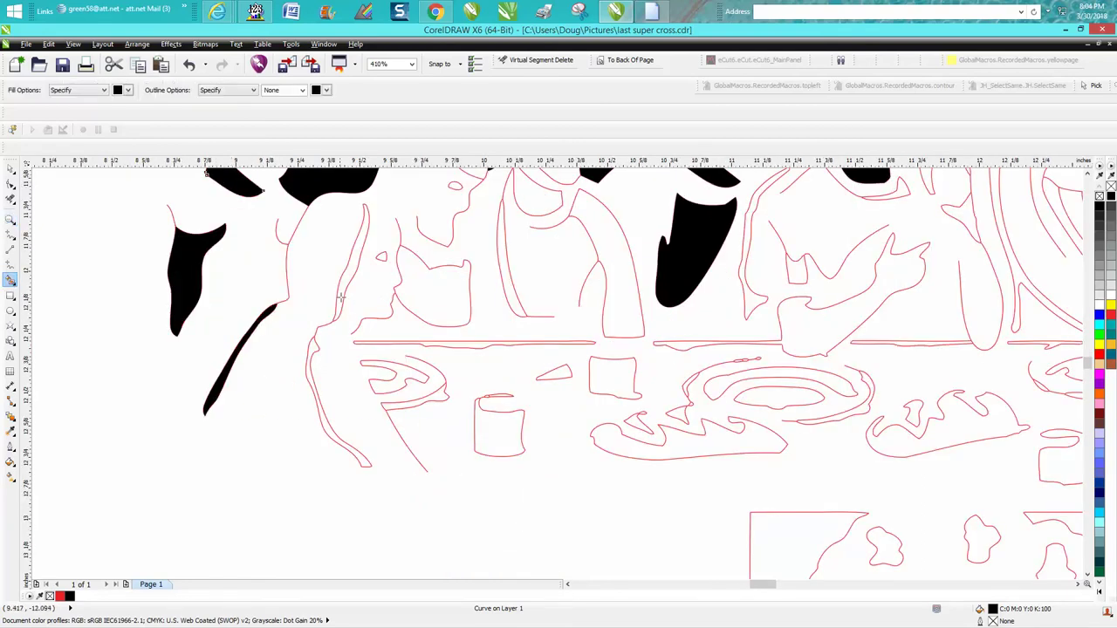
click(343, 291)
click(310, 349)
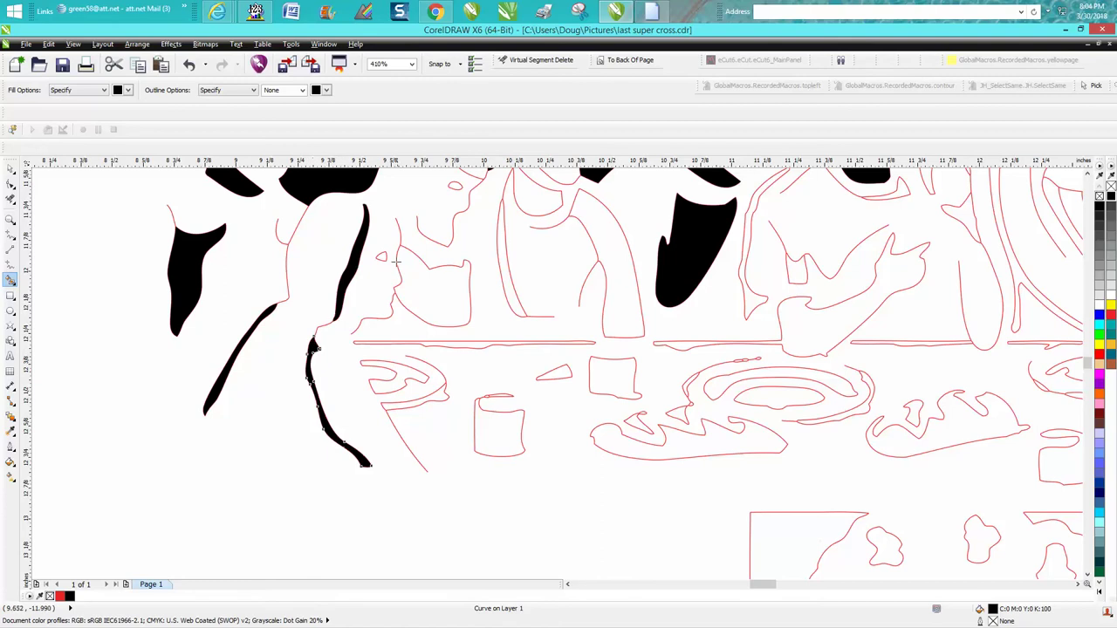
click(382, 255)
click(455, 186)
- Fill the plate's eye-shaped area, the crescent below it and the cup black
click(410, 379)
click(441, 399)
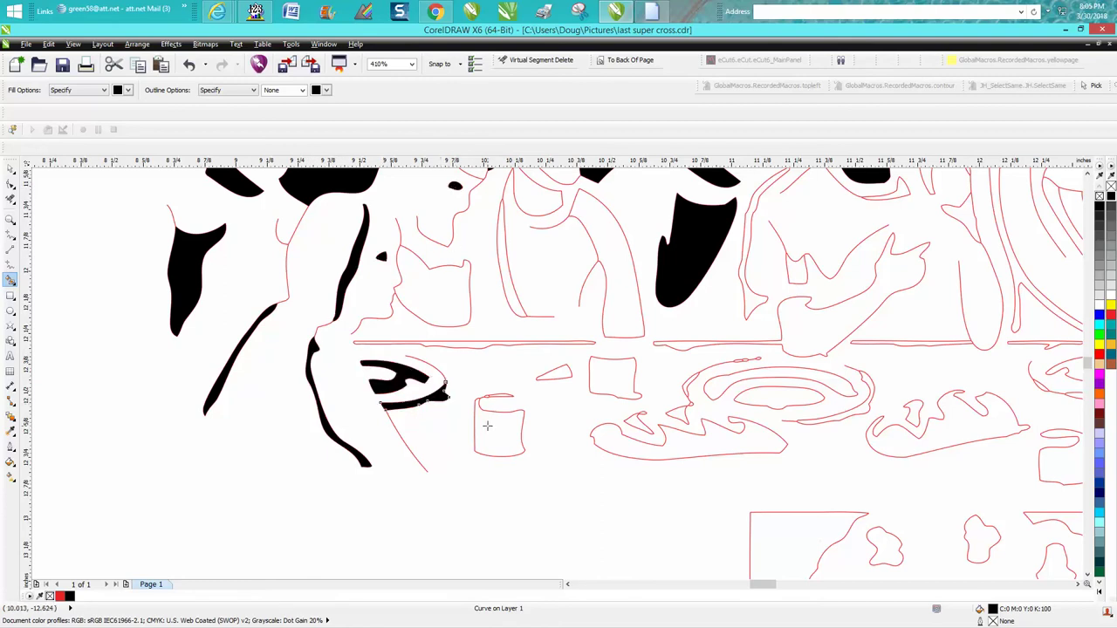
click(487, 425)
click(11, 219)
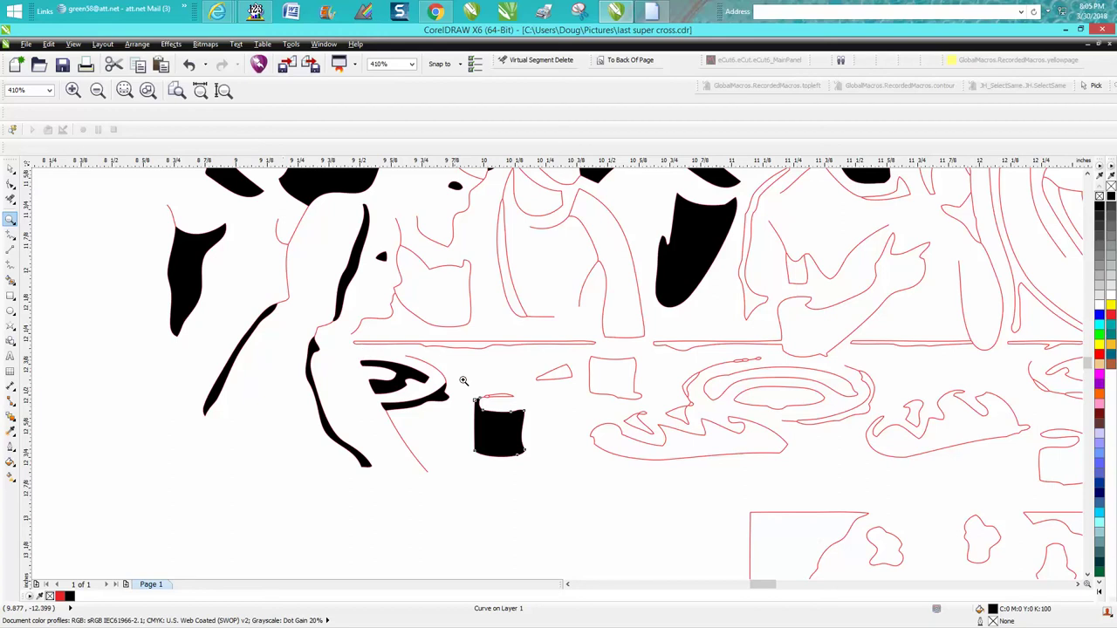
drag(463, 382, 589, 455)
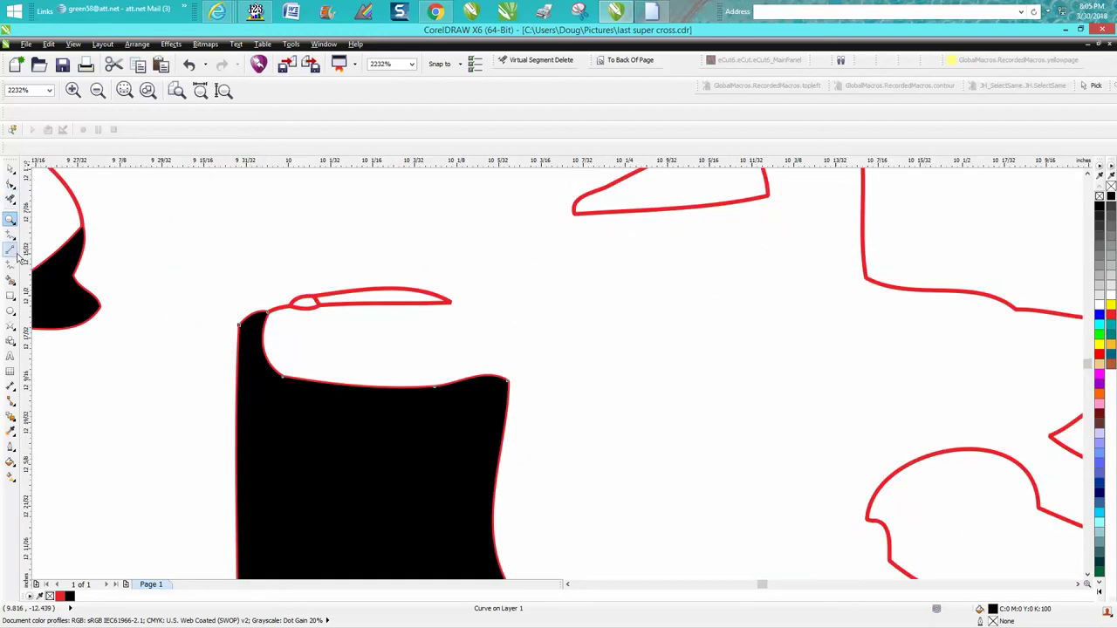
- Fill the eye shape, slivers, small outlined shape and triangle of the table objects black
click(11, 280)
click(304, 303)
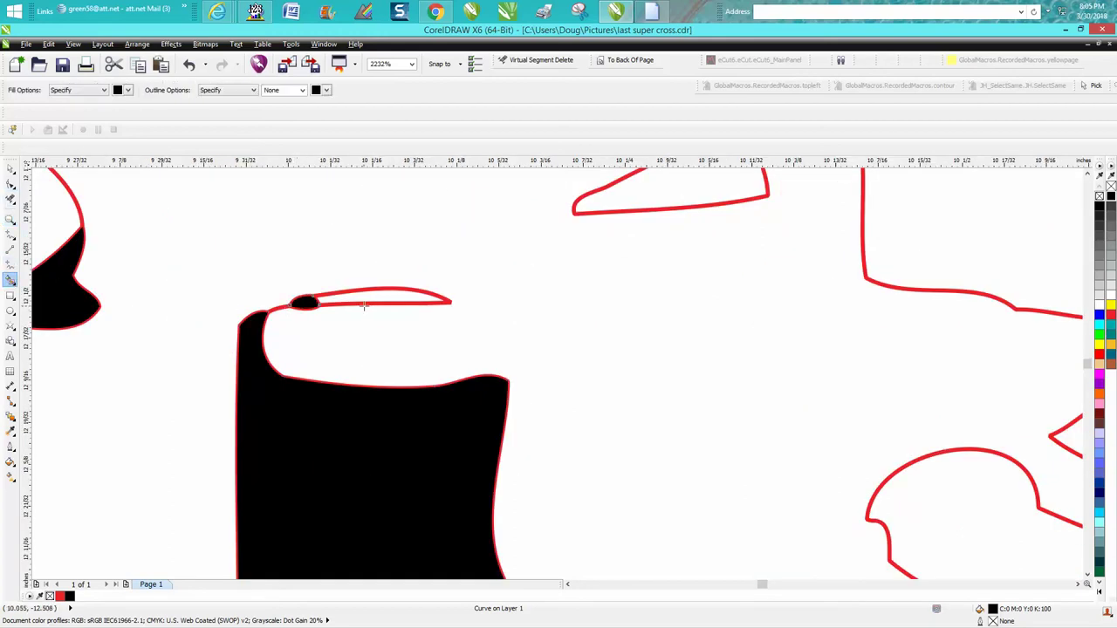
click(365, 302)
click(677, 193)
click(1019, 564)
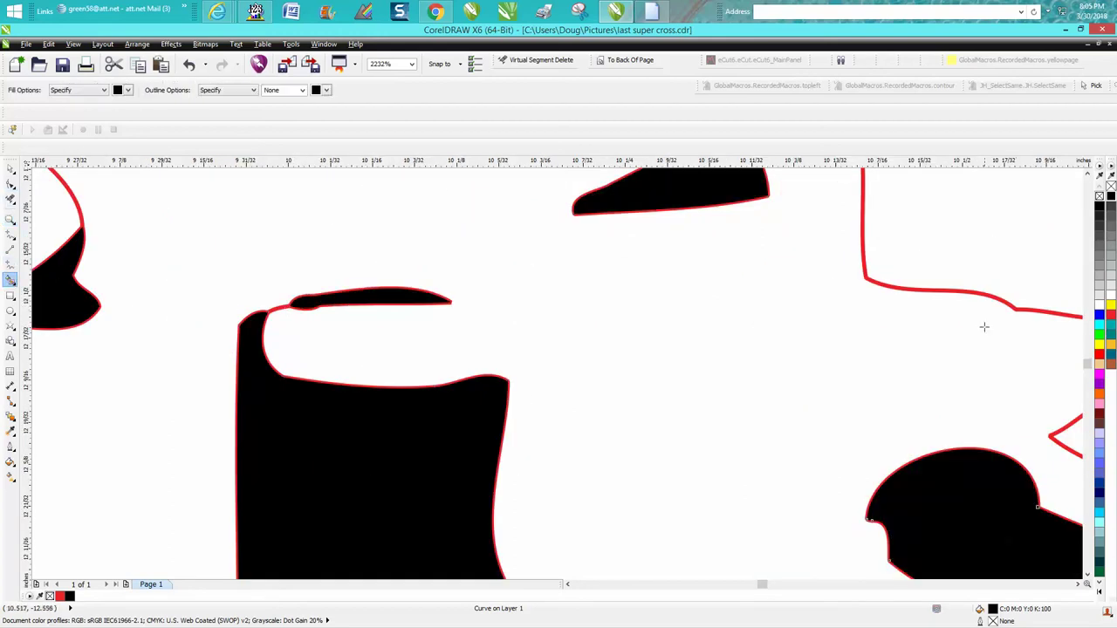
click(1002, 244)
scroll(770, 439, down, 4)
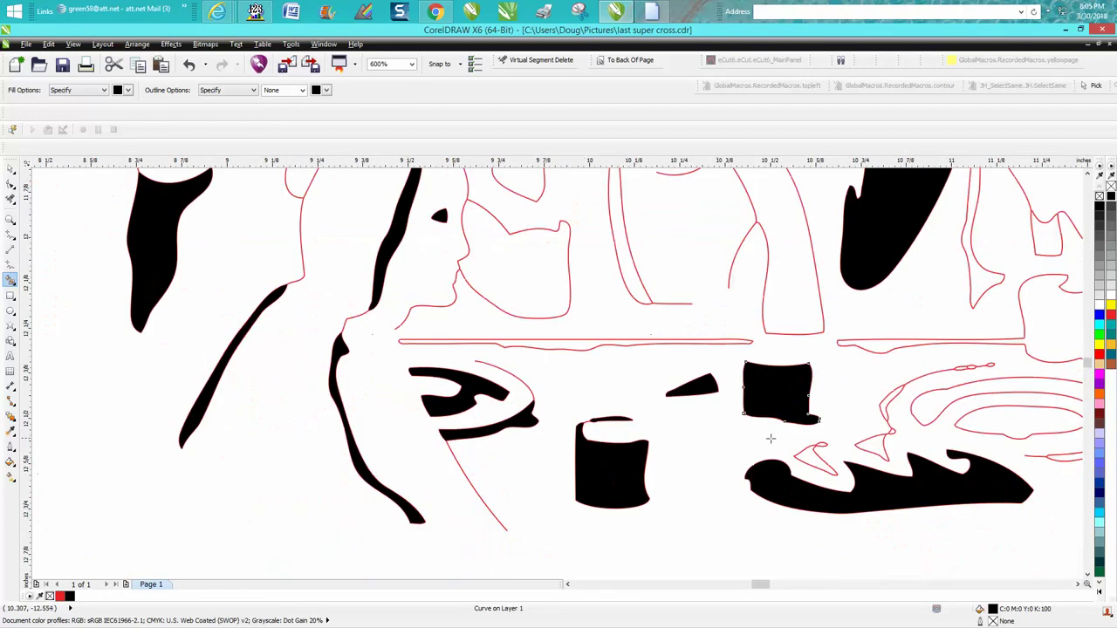
click(808, 458)
click(881, 439)
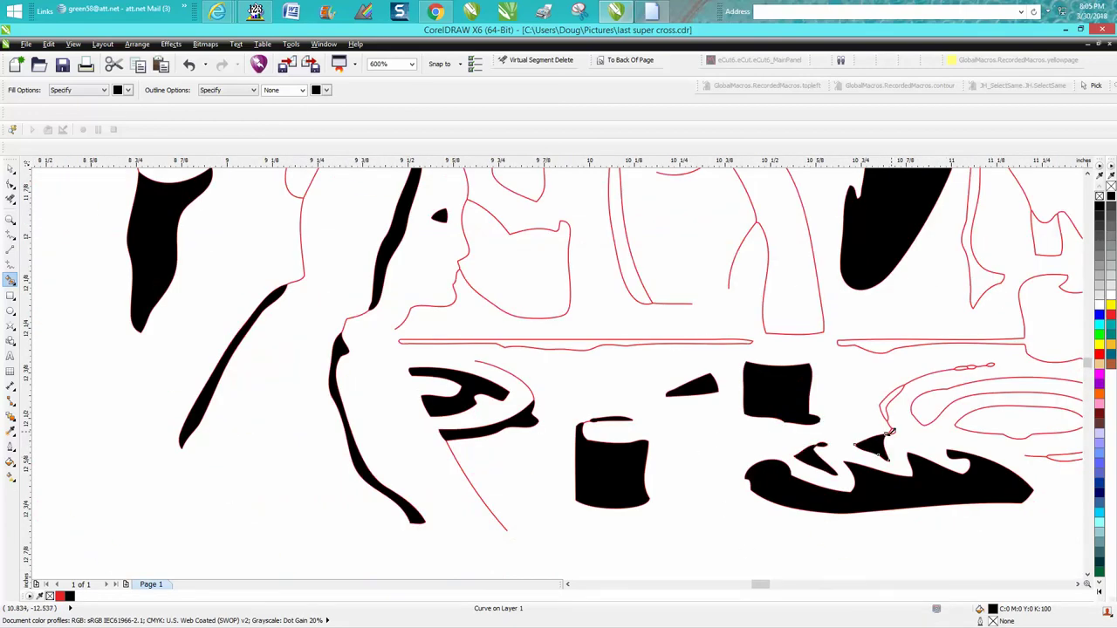
- Fill the plate's sliver, loops, outer band, inner ellipse and right curved band black
click(10, 219)
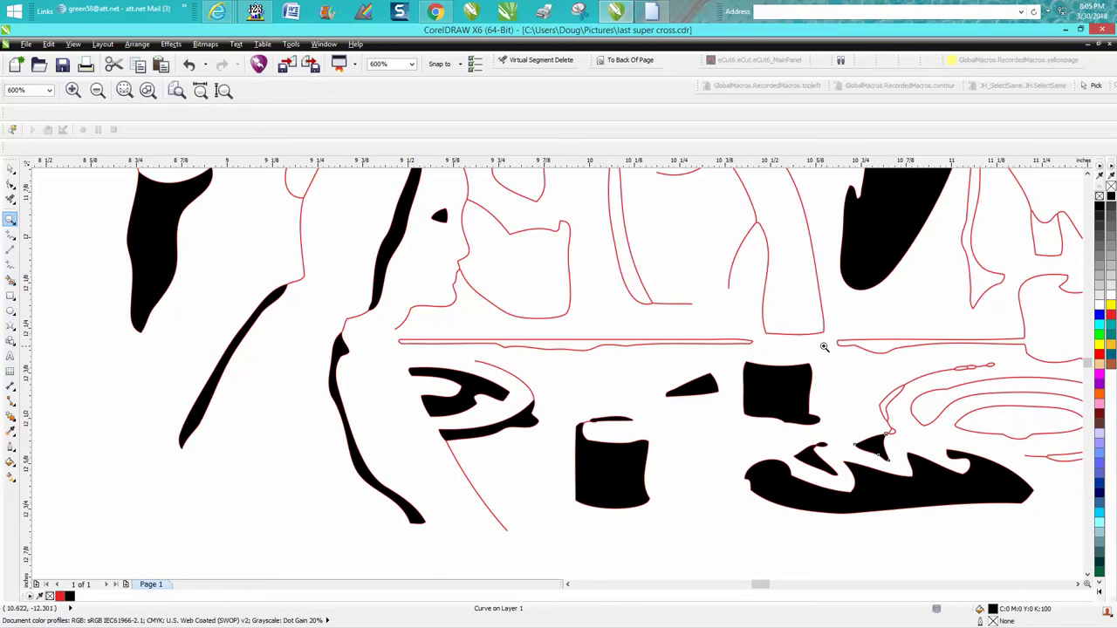
drag(873, 323, 1082, 492)
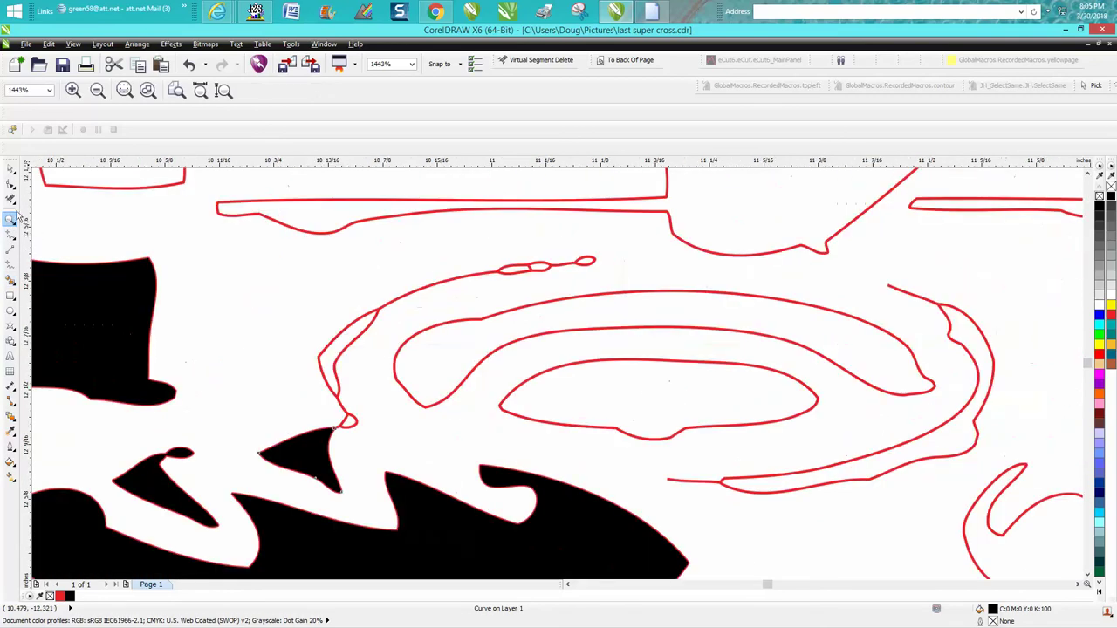
click(10, 279)
click(353, 332)
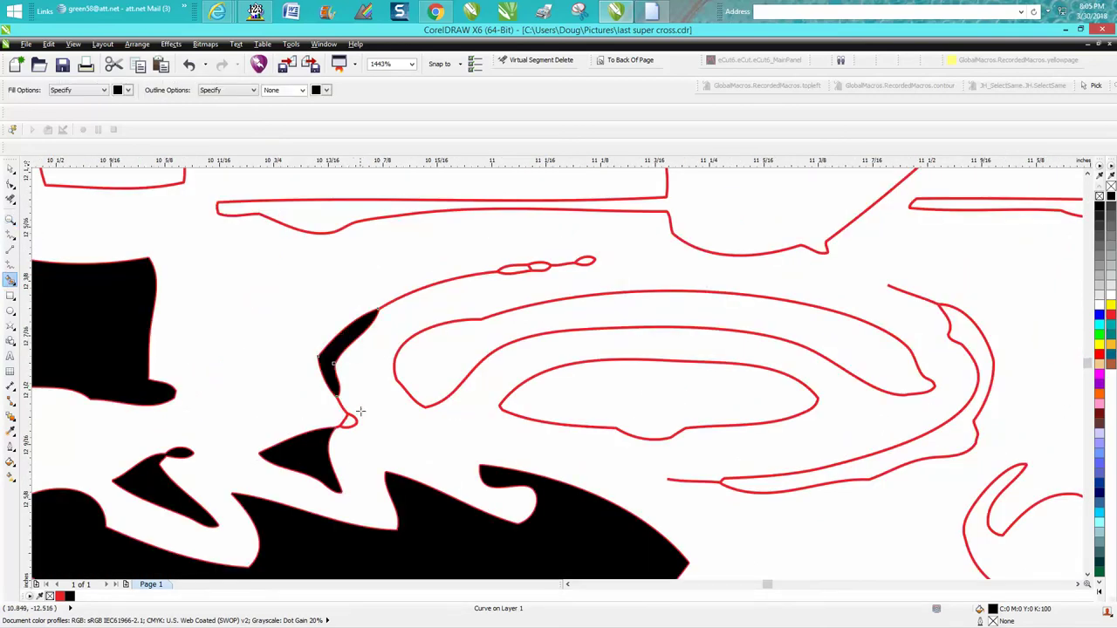
click(349, 421)
click(518, 269)
click(539, 267)
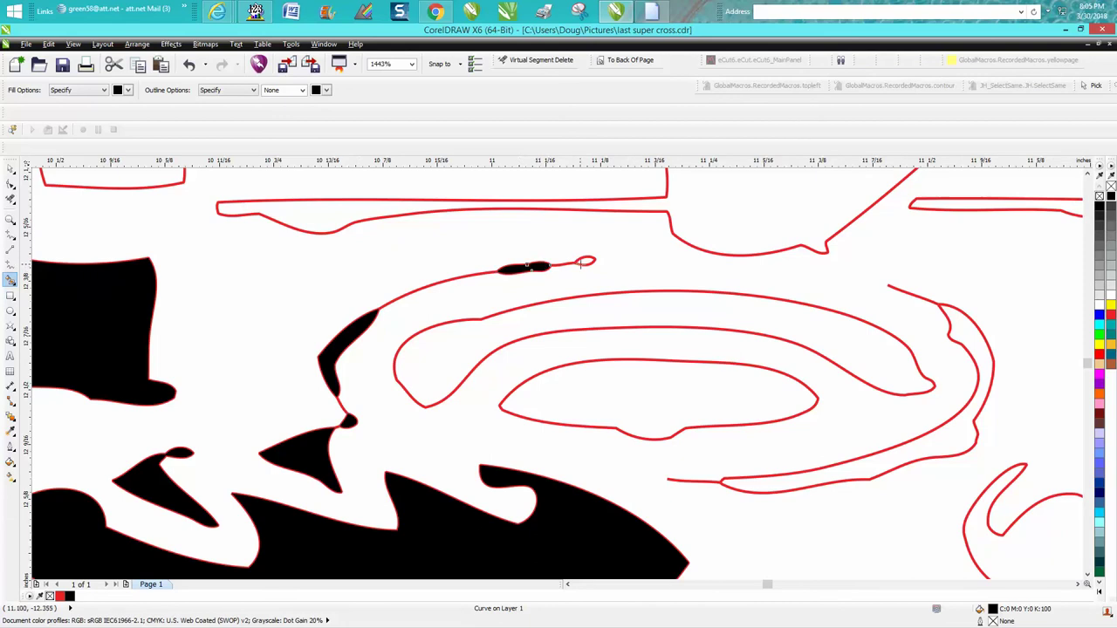
click(554, 324)
click(656, 414)
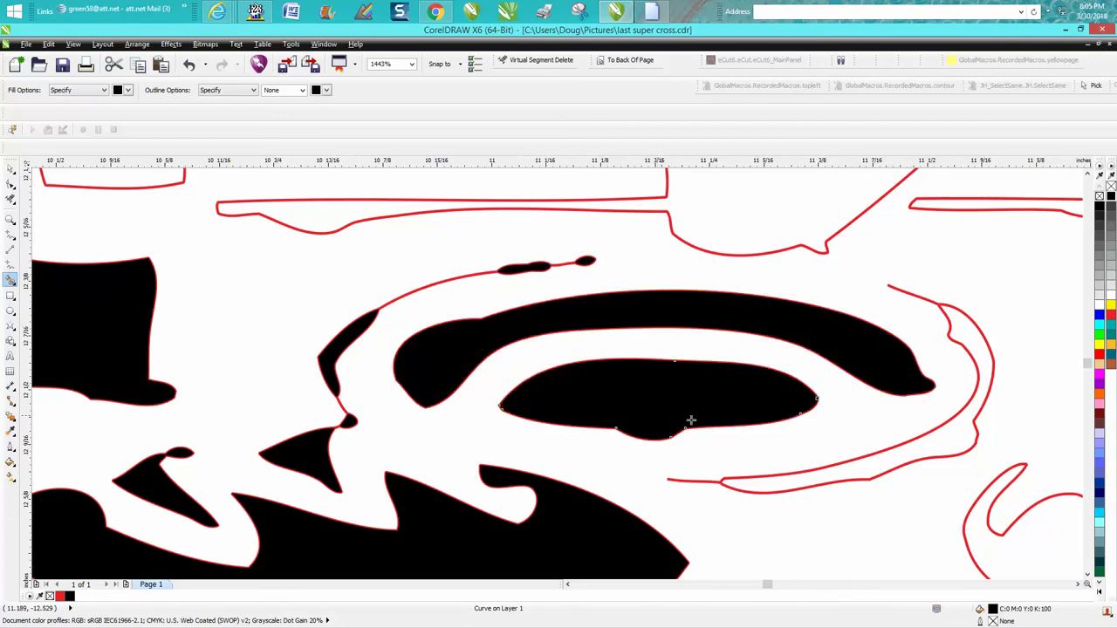
click(955, 437)
scroll(618, 288, down, 5)
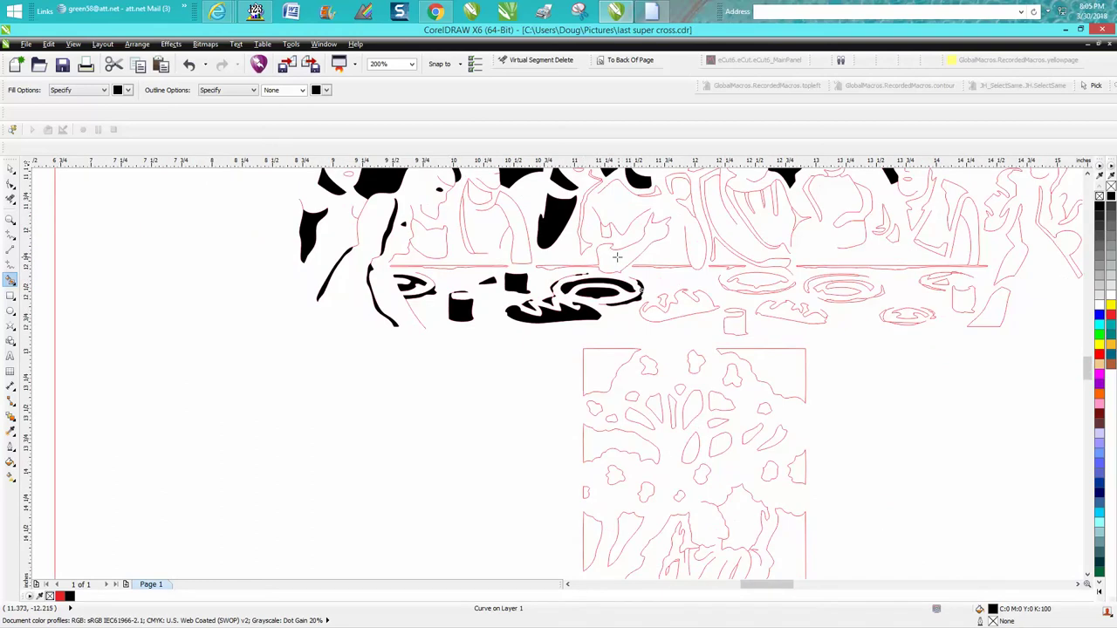
- Fill the raised hand, right curved band, small gaps among the apostles and the right-hand cup black
click(620, 259)
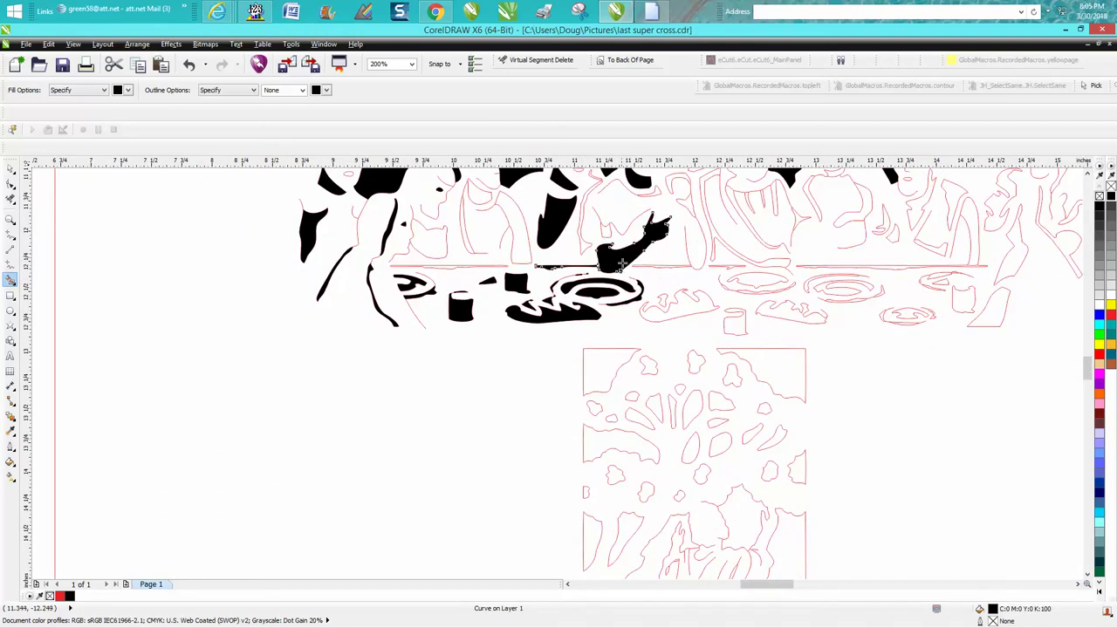
click(714, 233)
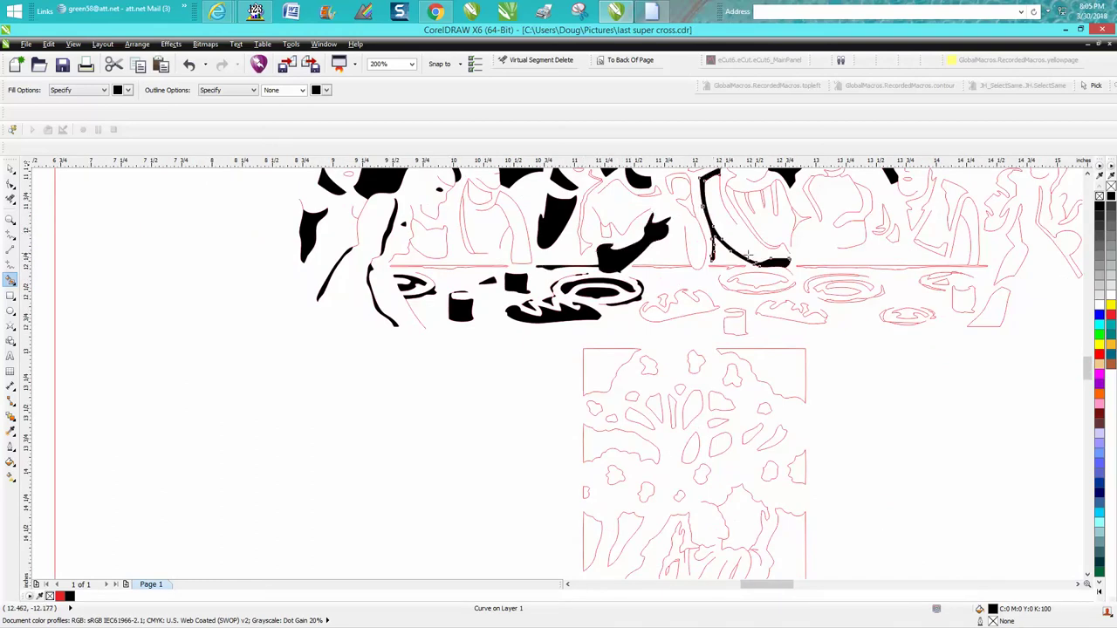
click(652, 192)
click(433, 246)
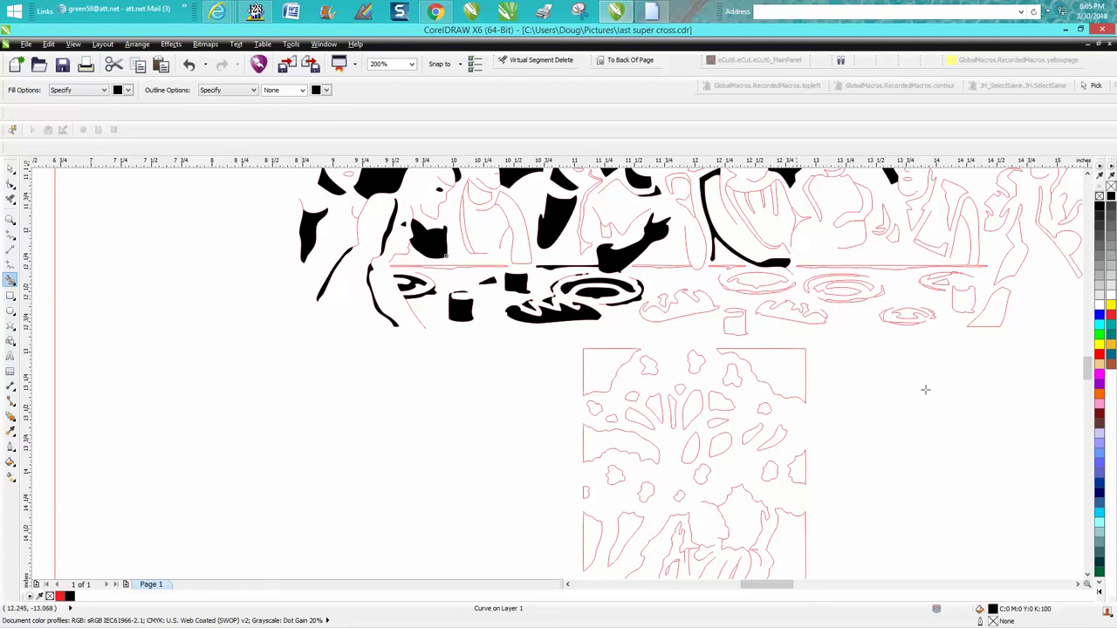
click(887, 228)
click(964, 302)
click(1006, 271)
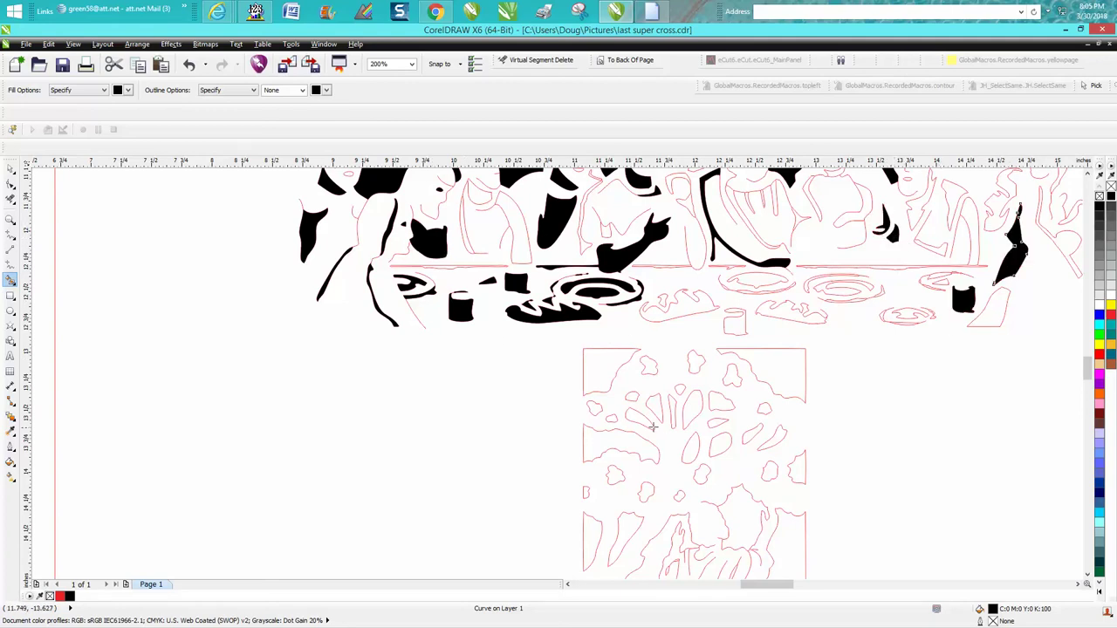
scroll(653, 425, down, 2)
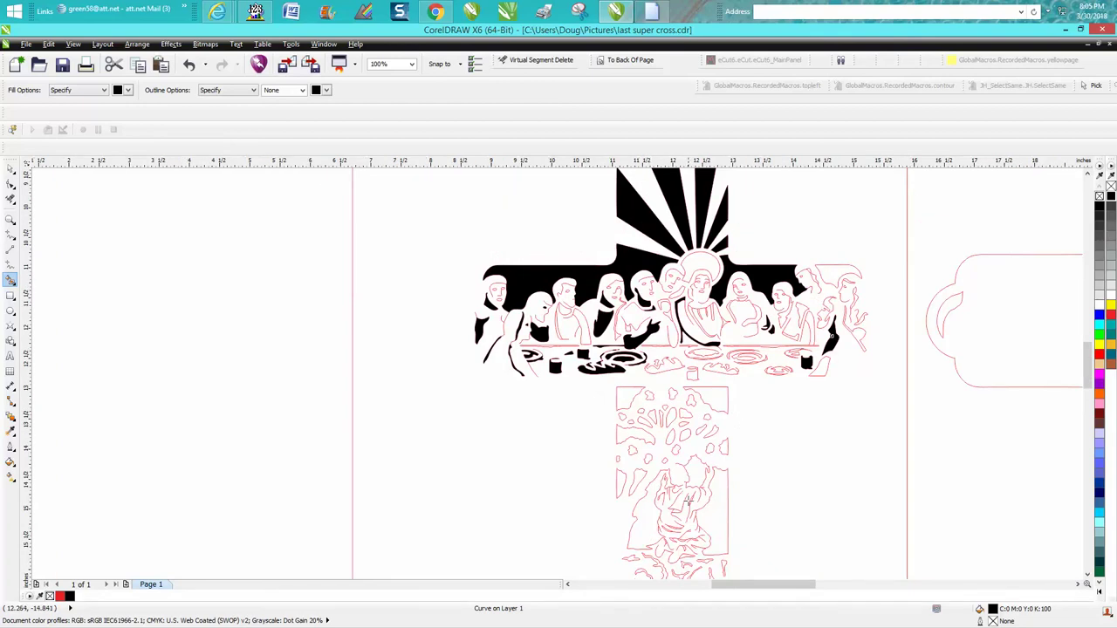
scroll(674, 446, down, 3)
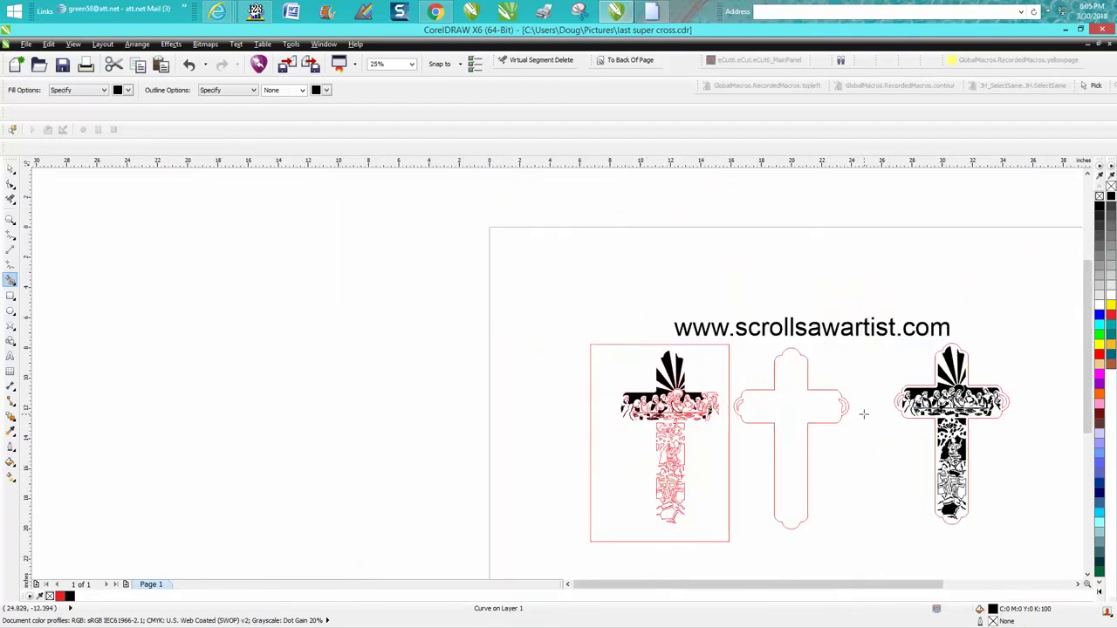
- Zoom into the left cross and Smart Fill ten enclosed areas of the tree black
click(11, 219)
drag(610, 401, 738, 485)
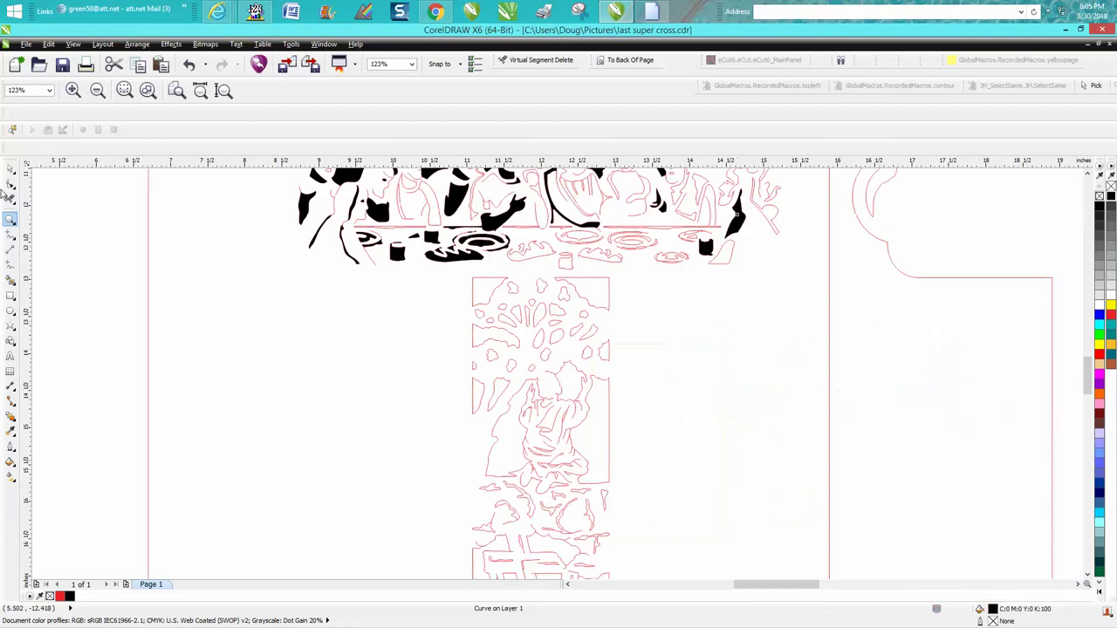
click(11, 279)
click(559, 339)
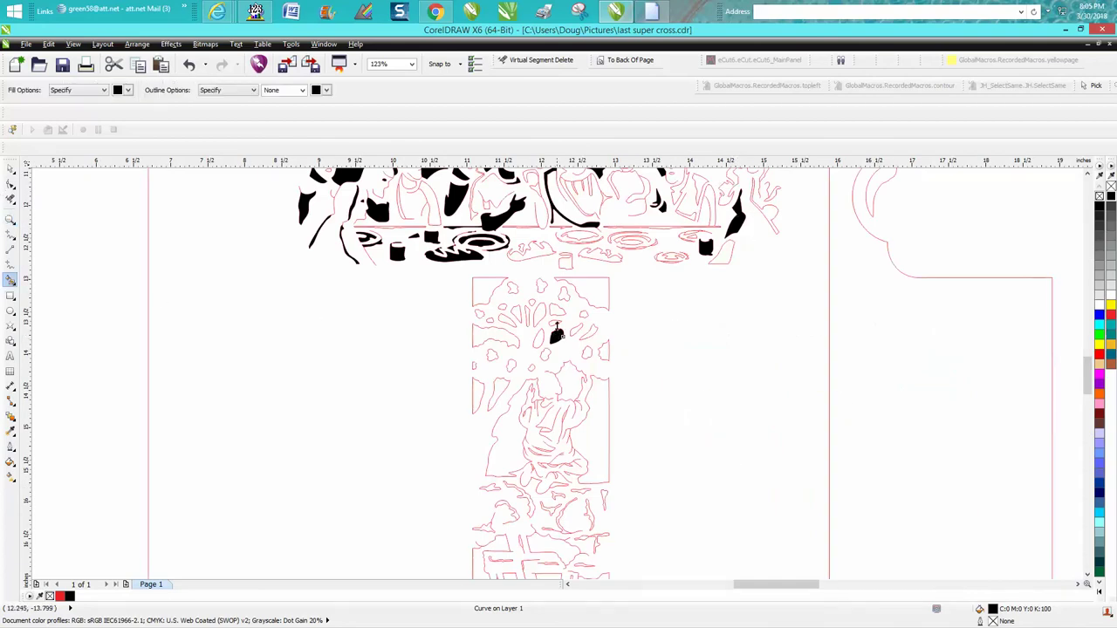
click(556, 311)
click(541, 314)
click(511, 339)
click(487, 296)
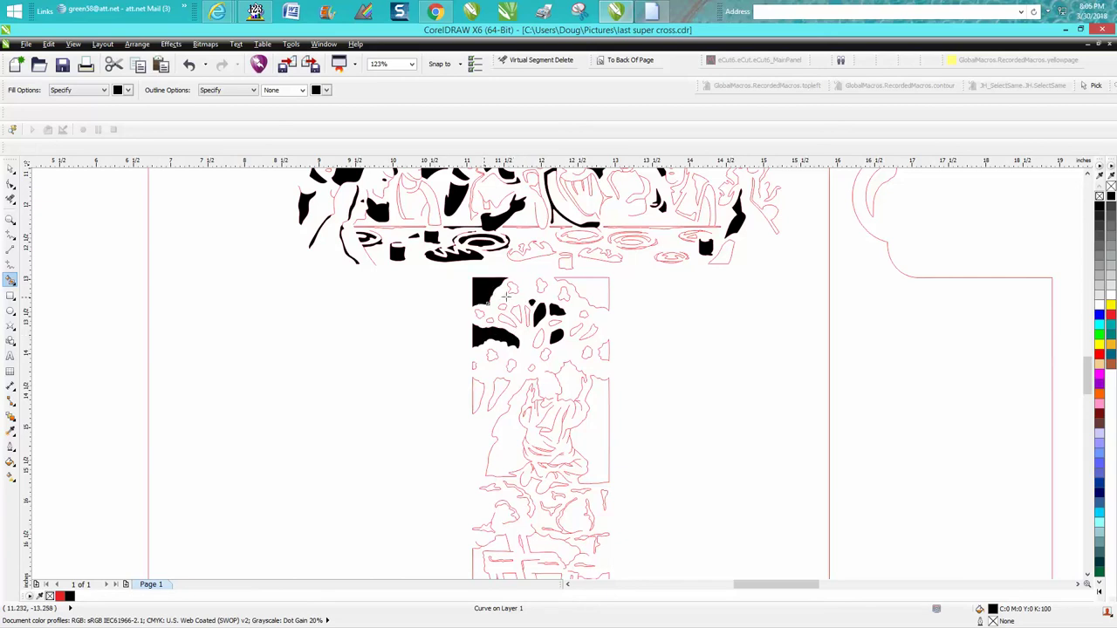
click(590, 295)
click(602, 352)
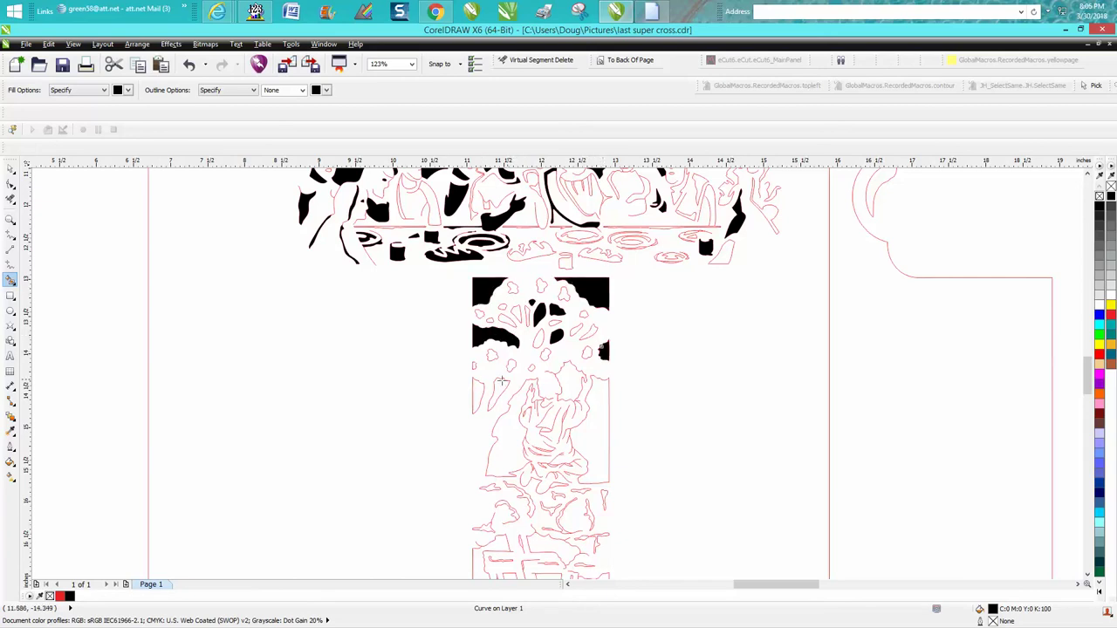
click(476, 385)
click(499, 384)
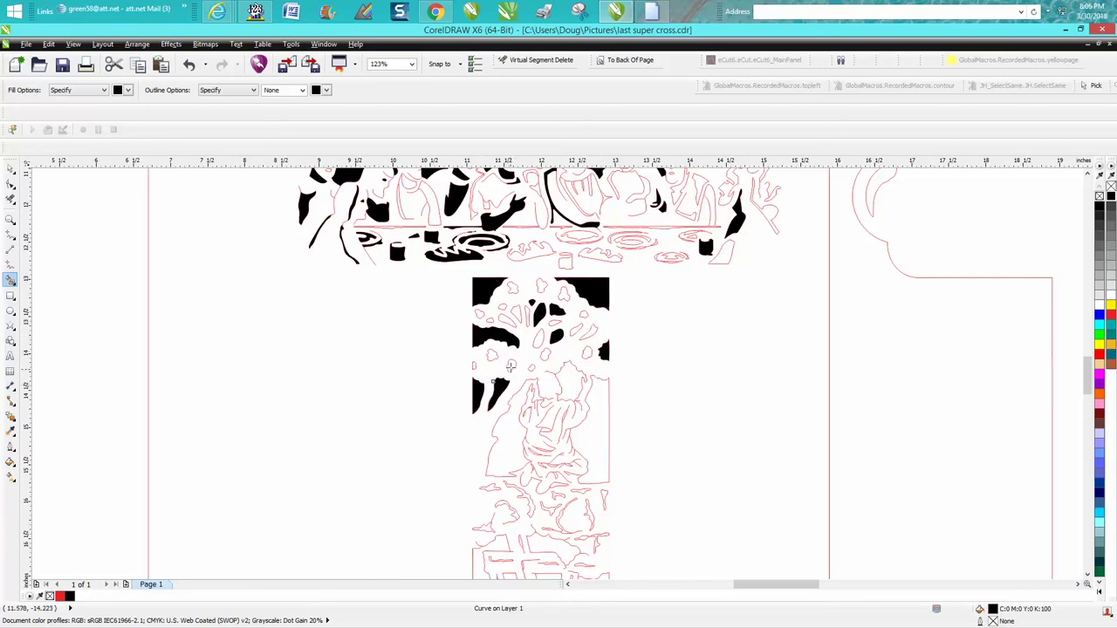
click(492, 356)
scroll(532, 390, down, 2)
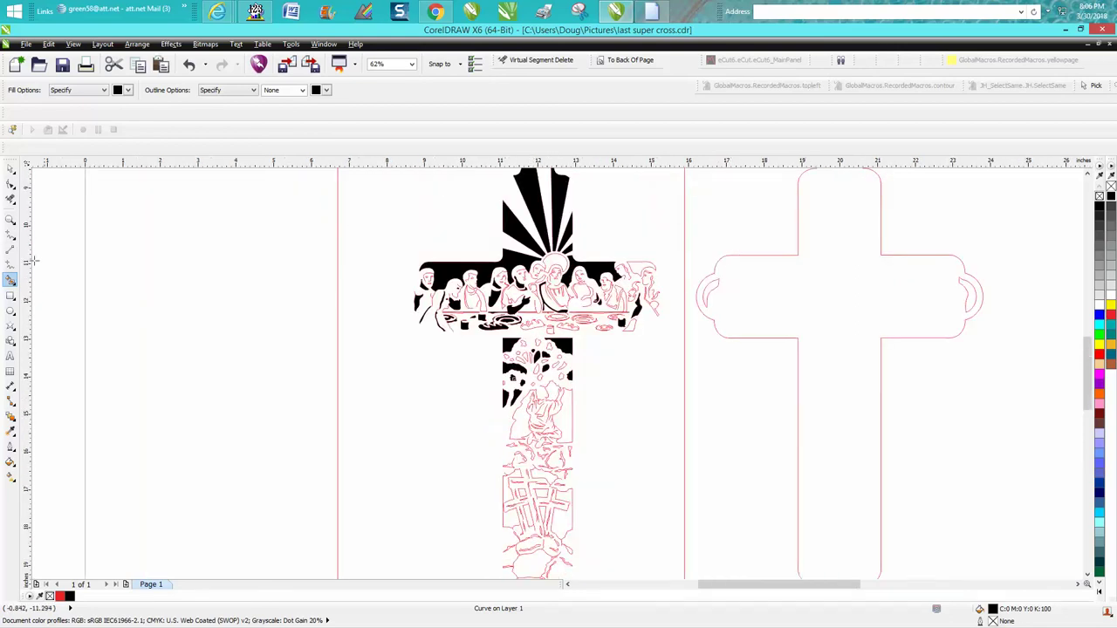
- Zoom into the lower crossed beams and fill thirteen thin slivers between the outlines black
click(10, 220)
drag(452, 442, 611, 529)
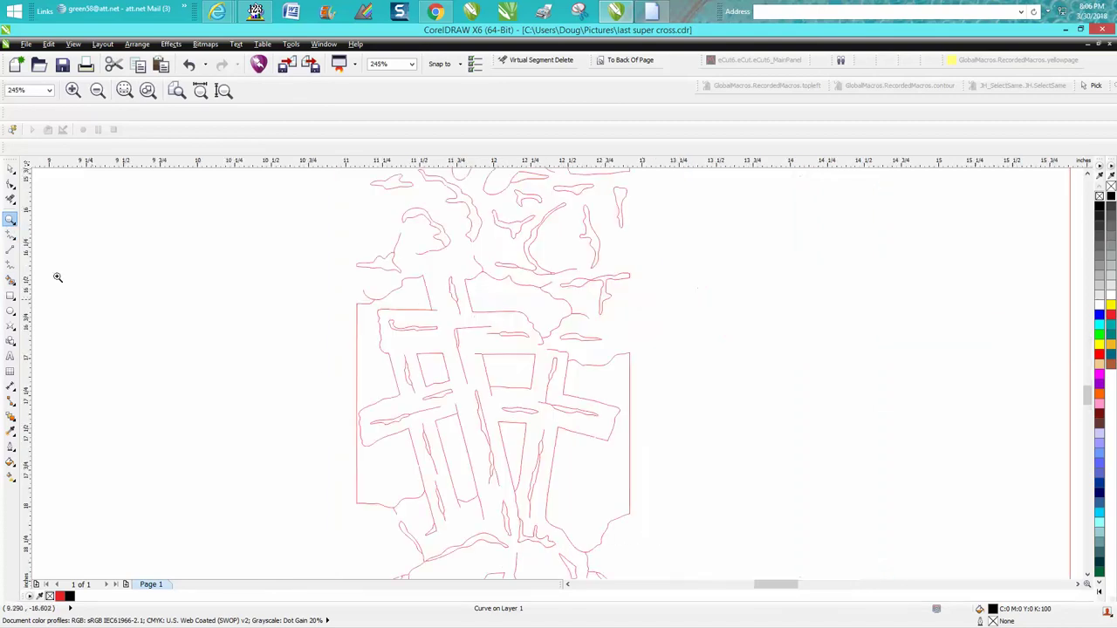
click(11, 279)
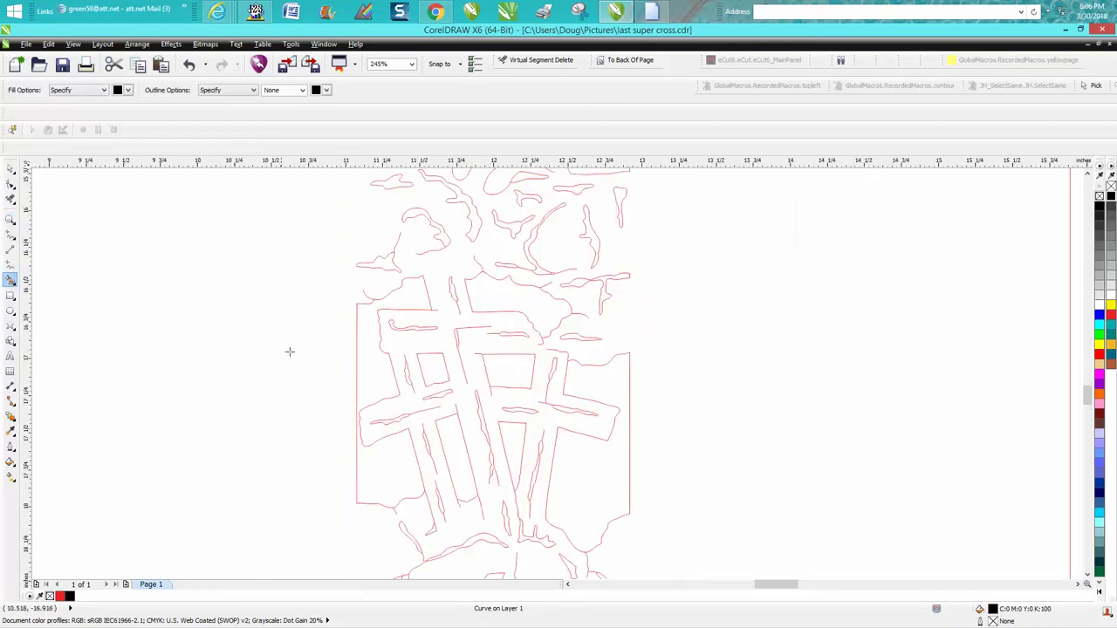
click(407, 371)
click(437, 396)
click(478, 412)
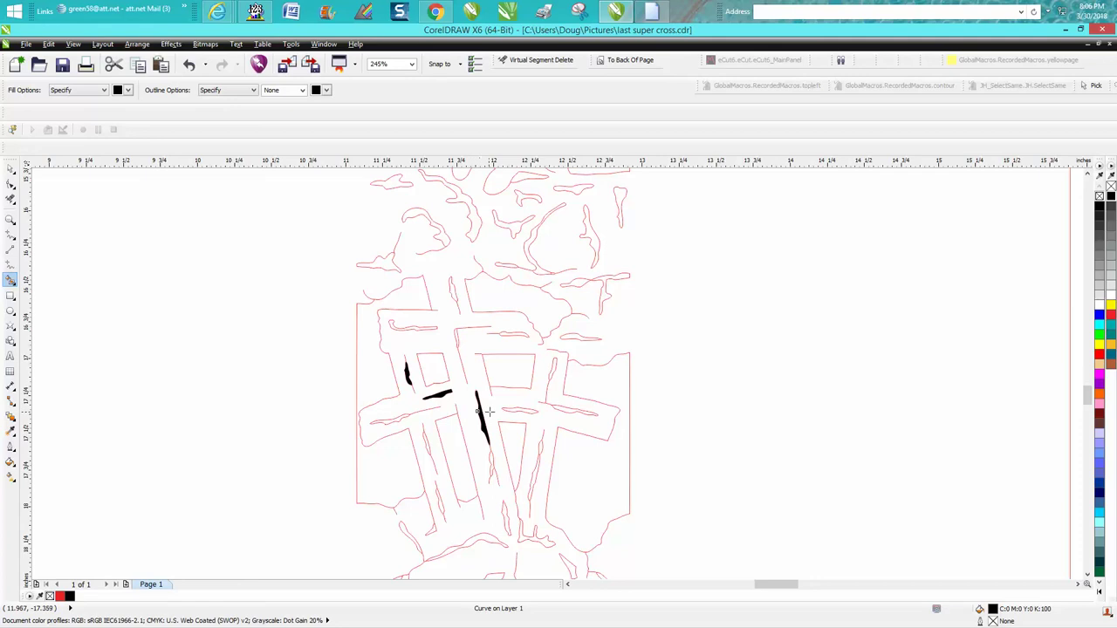
click(529, 410)
click(550, 374)
click(569, 409)
click(573, 339)
click(513, 336)
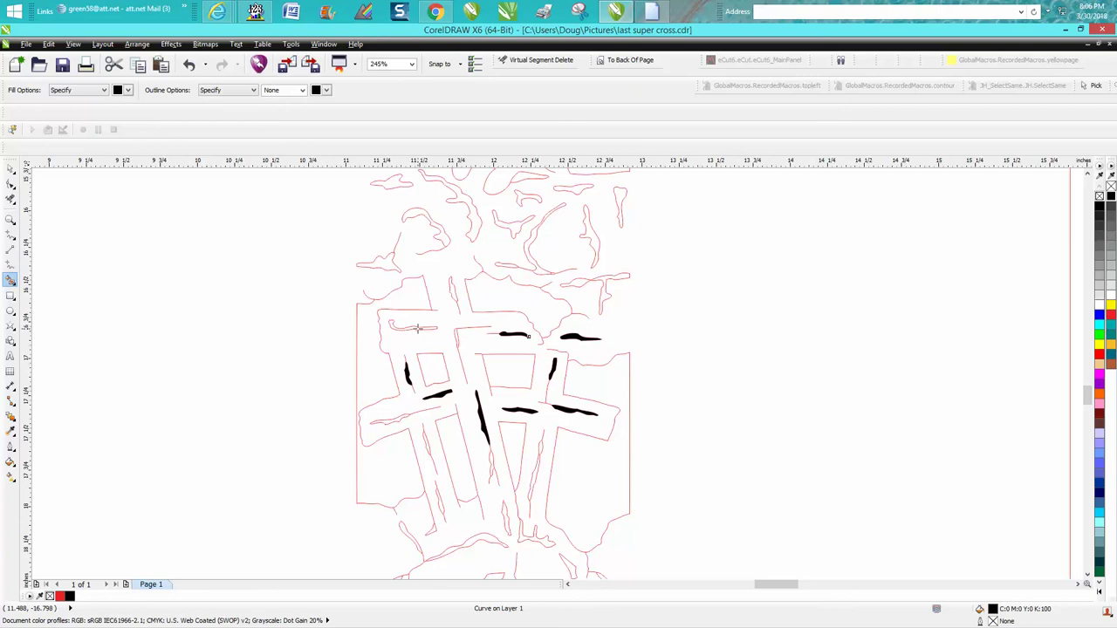
click(414, 329)
click(394, 419)
click(428, 443)
click(439, 502)
click(477, 536)
scroll(407, 429, down, 5)
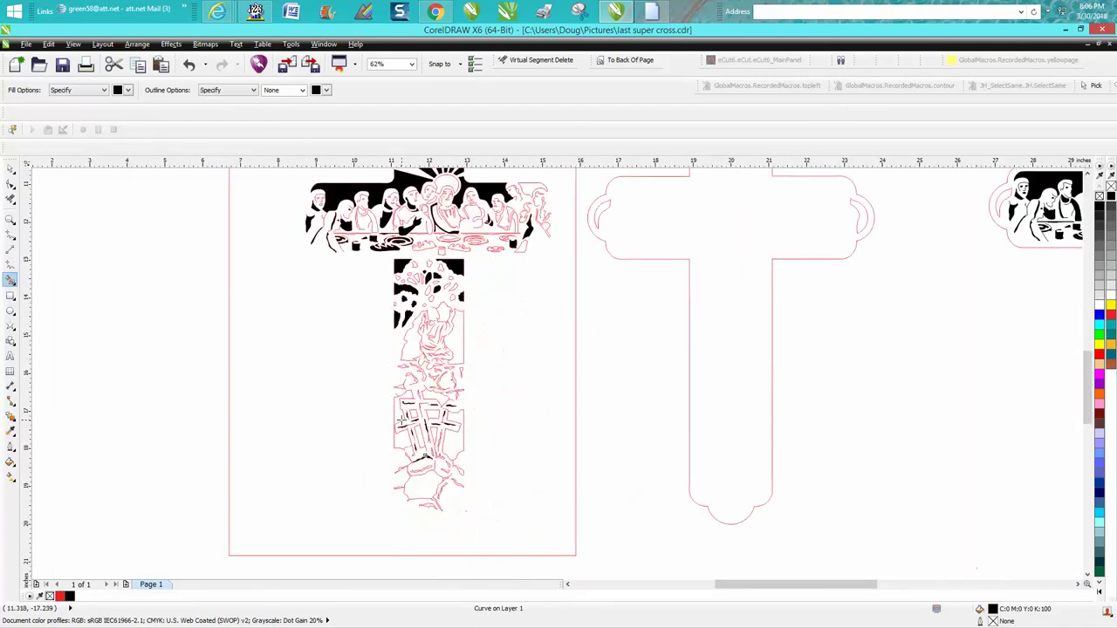
- Marquee-select and delete the right cross's interior design
scroll(402, 367, down, 3)
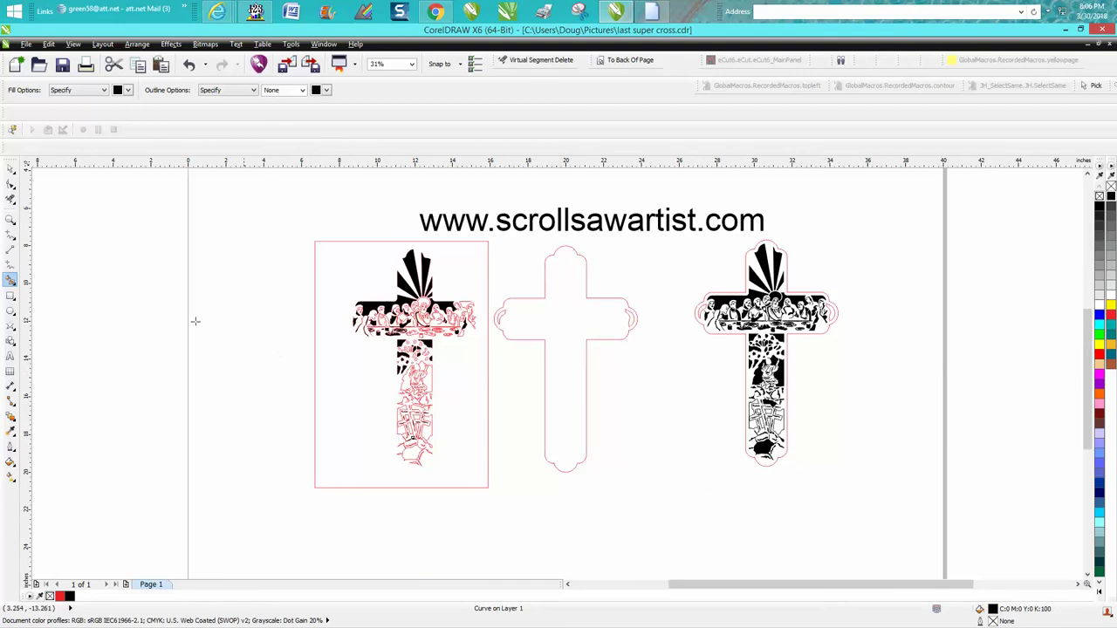
click(11, 169)
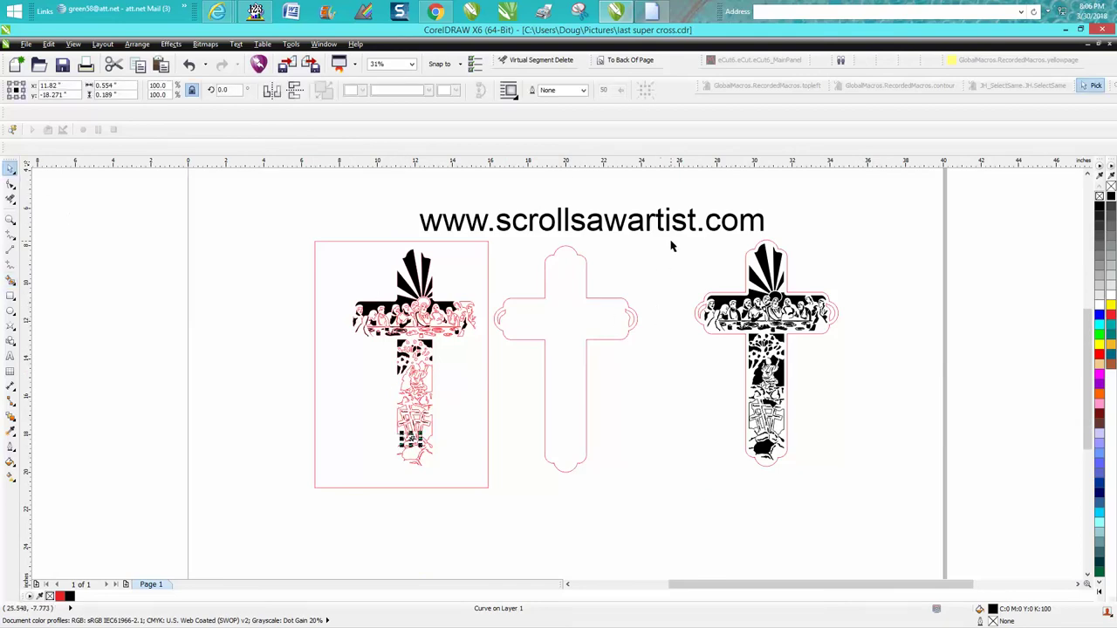
drag(673, 241, 908, 497)
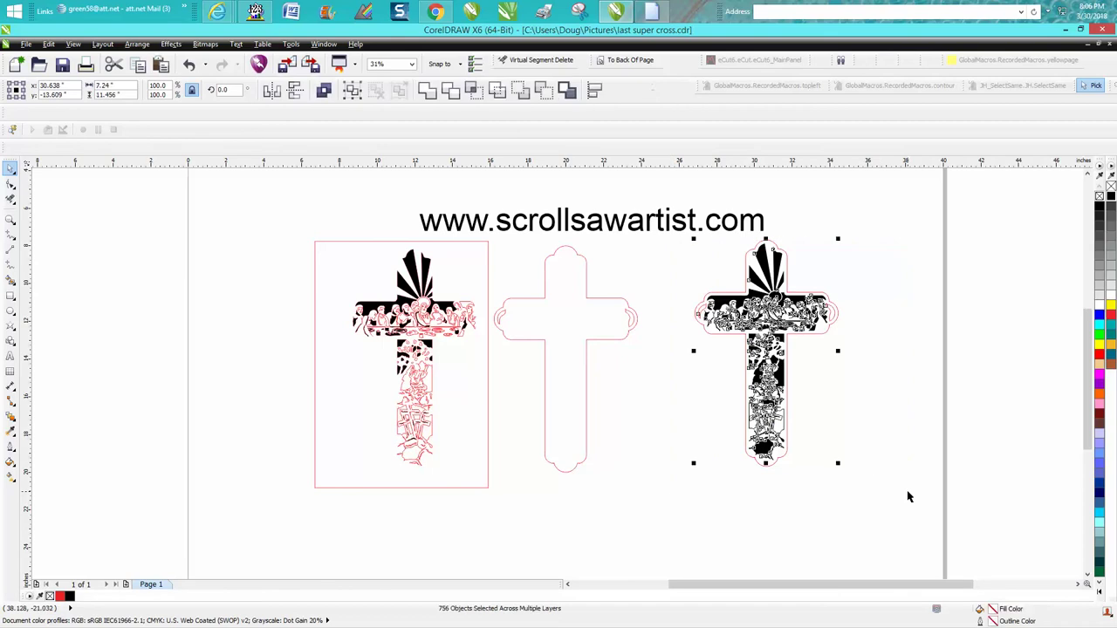
key(Delete)
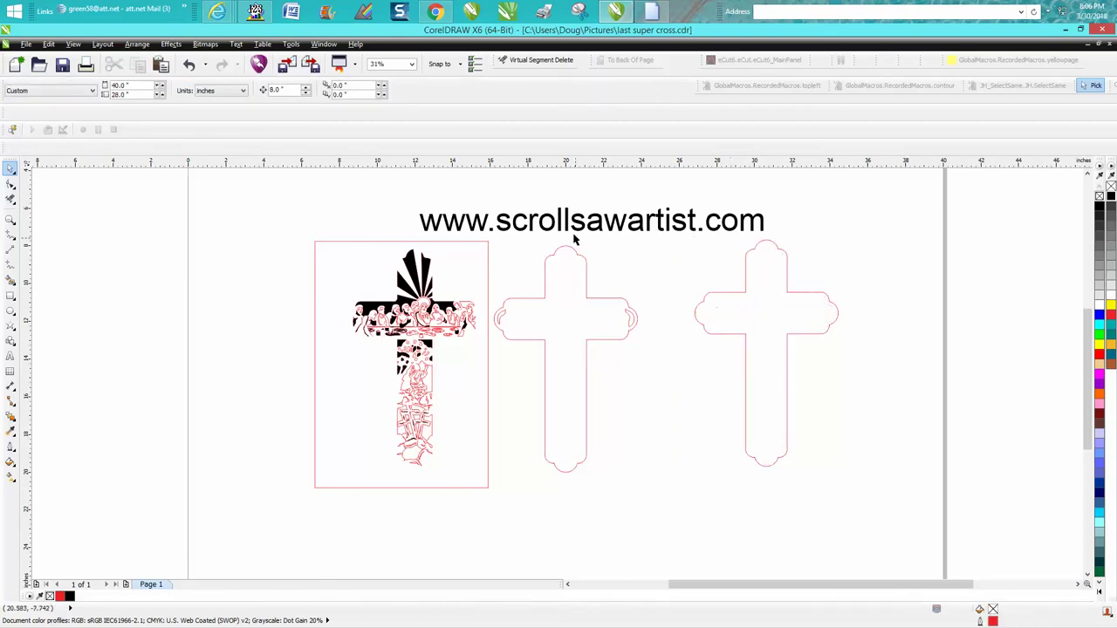
click(574, 238)
key(Delete)
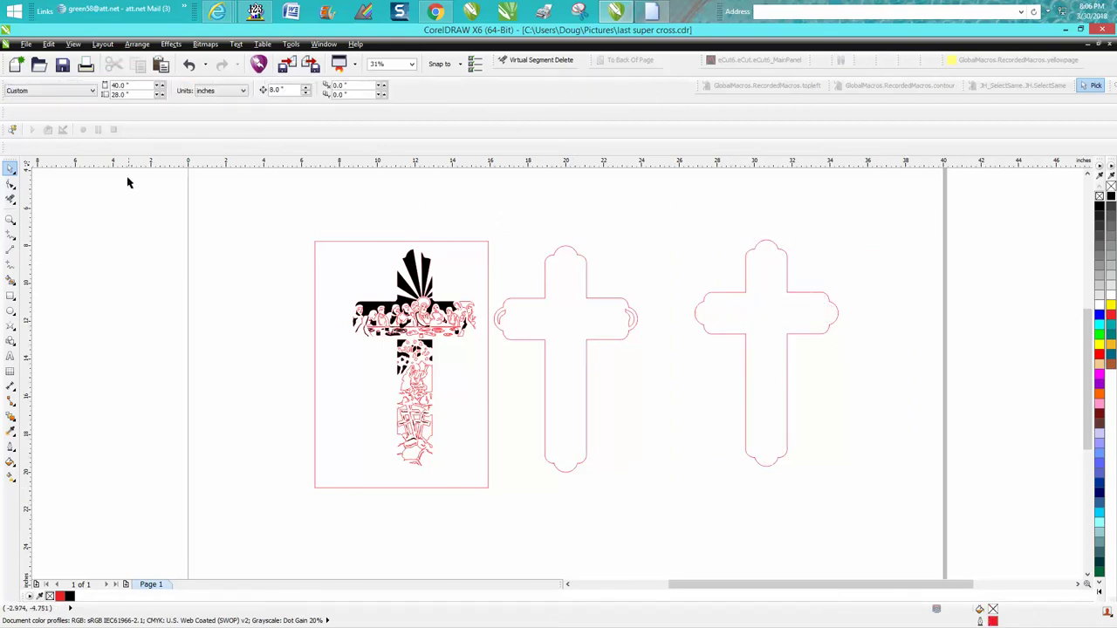
click(321, 241)
key(Delete)
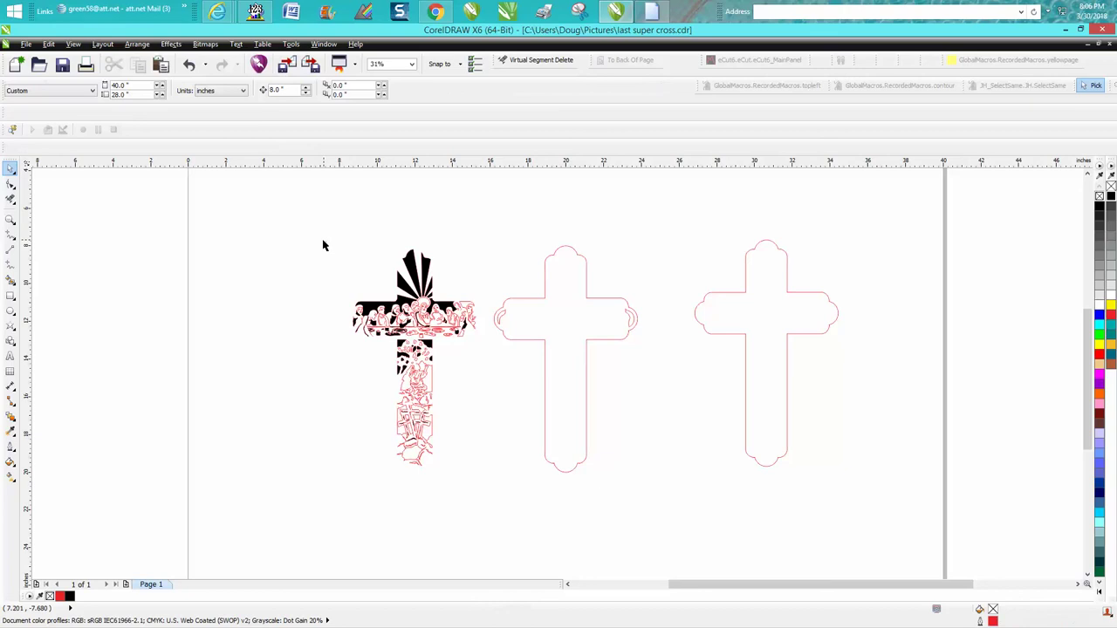
- Use Find Objects to select all 69 objects with a uniform black (C0 M0 Y0 K100) fill
click(48, 45)
mouse_move(112, 307)
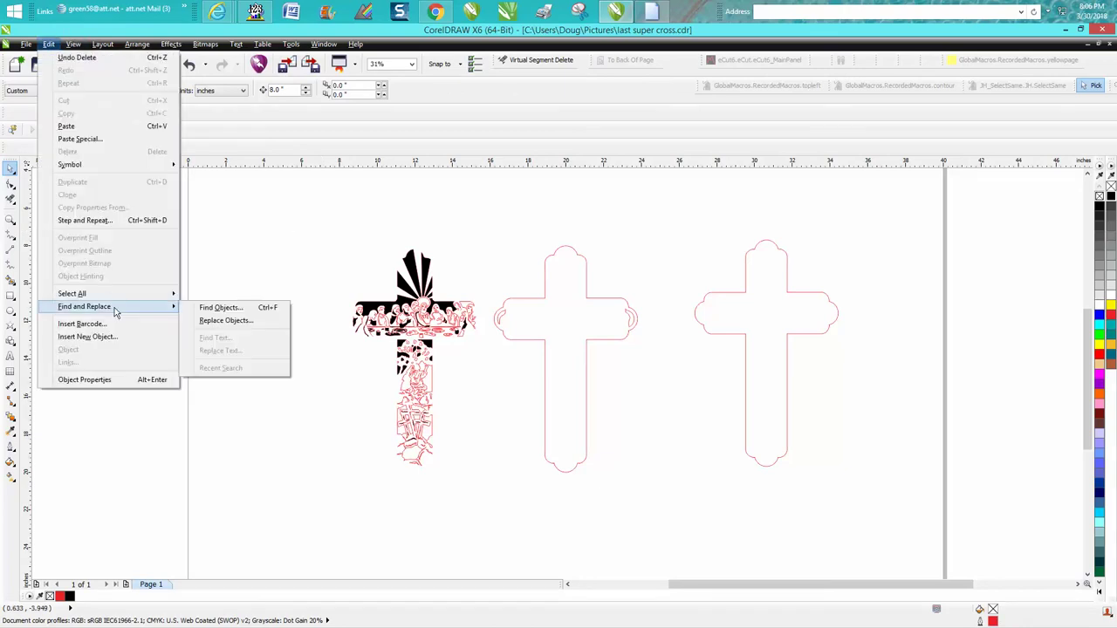
click(230, 308)
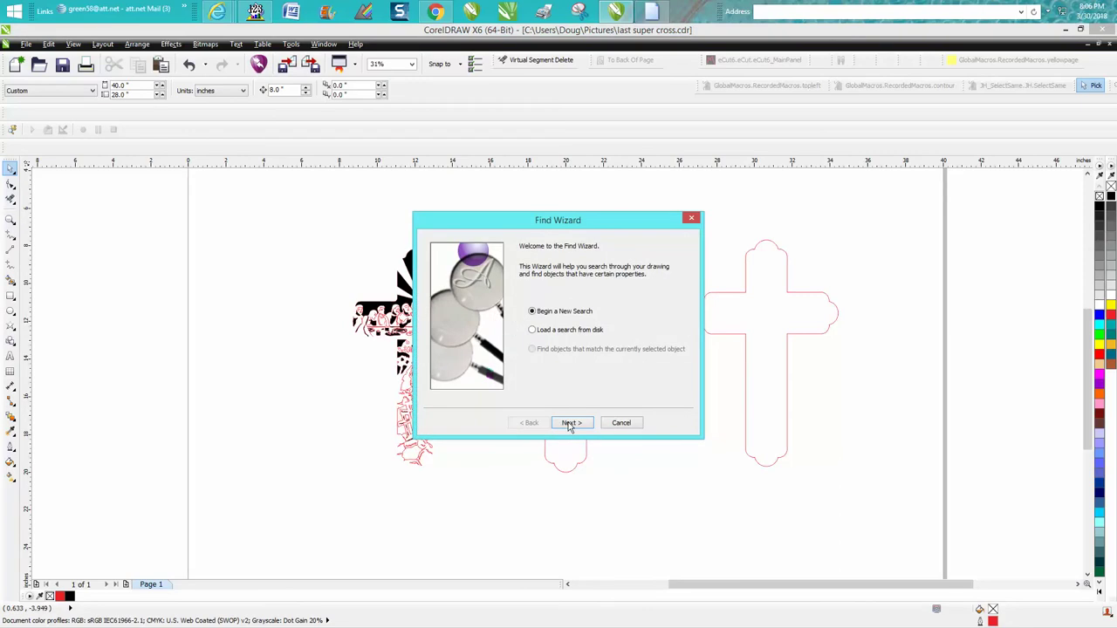
click(569, 424)
click(566, 267)
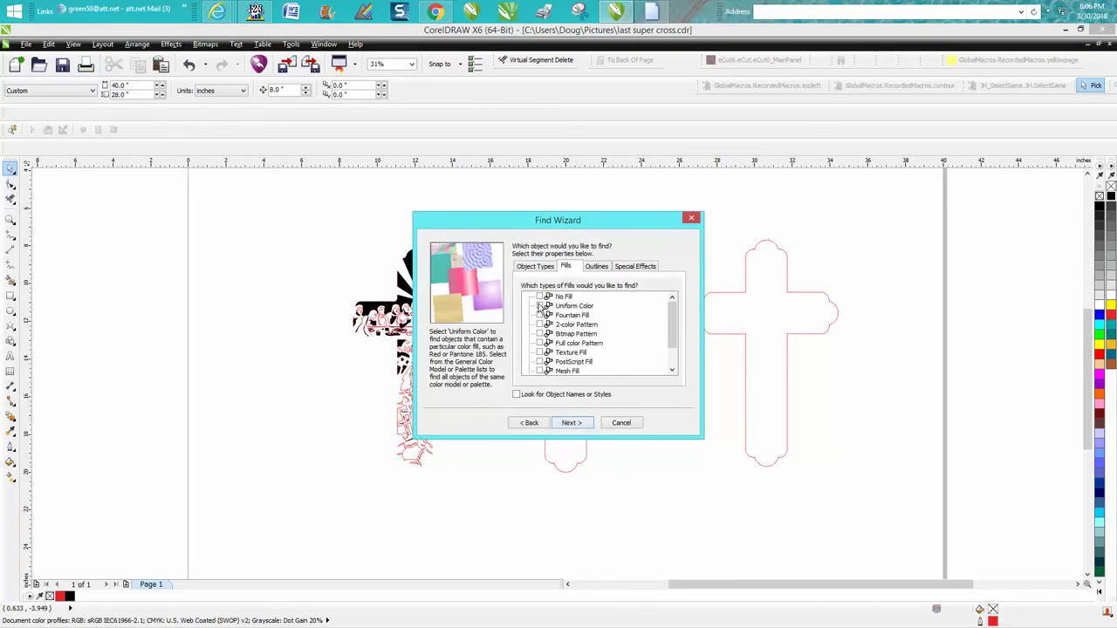
click(571, 423)
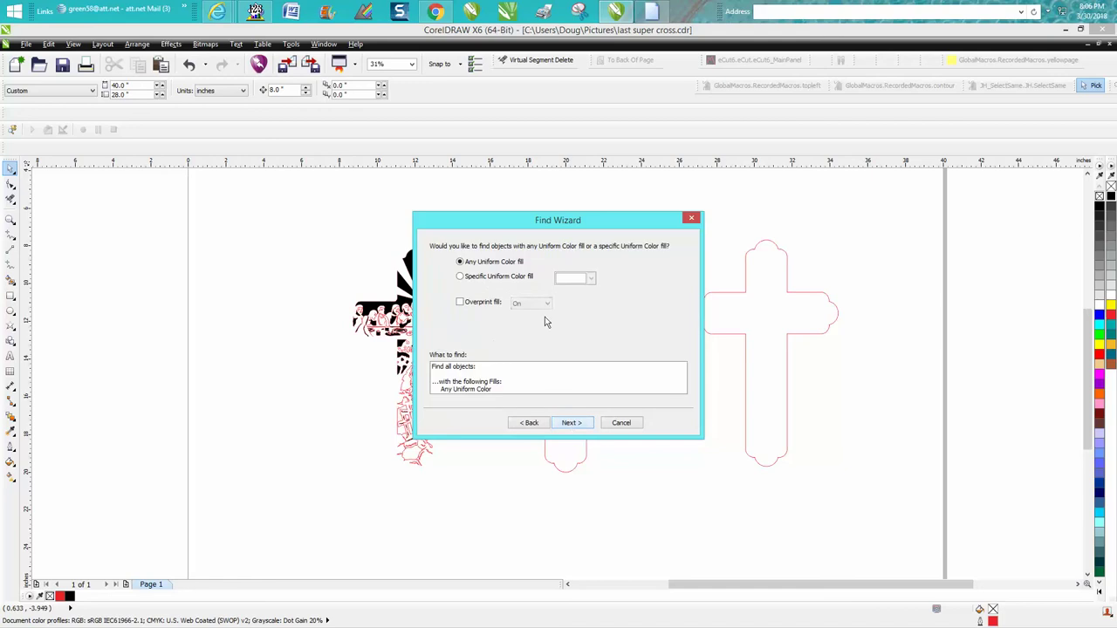
click(460, 276)
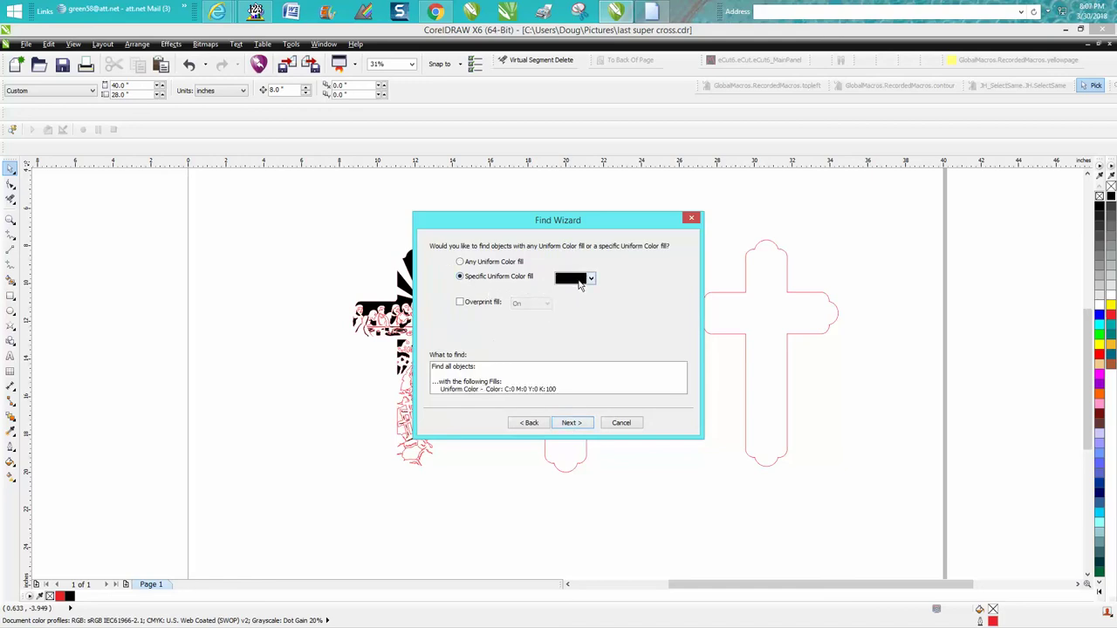
click(575, 424)
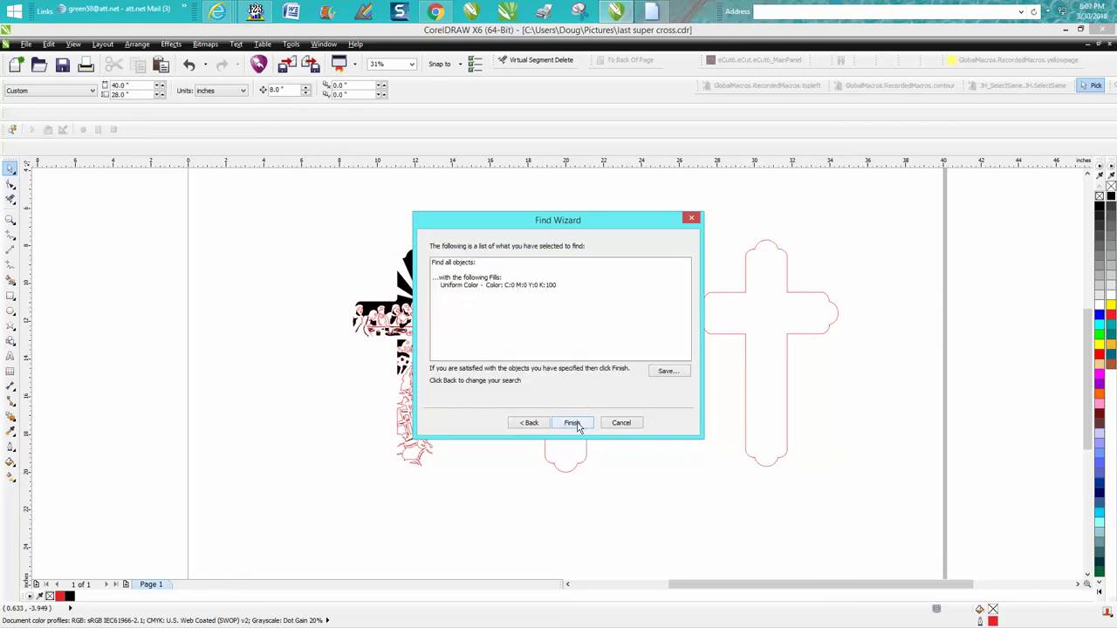
click(574, 424)
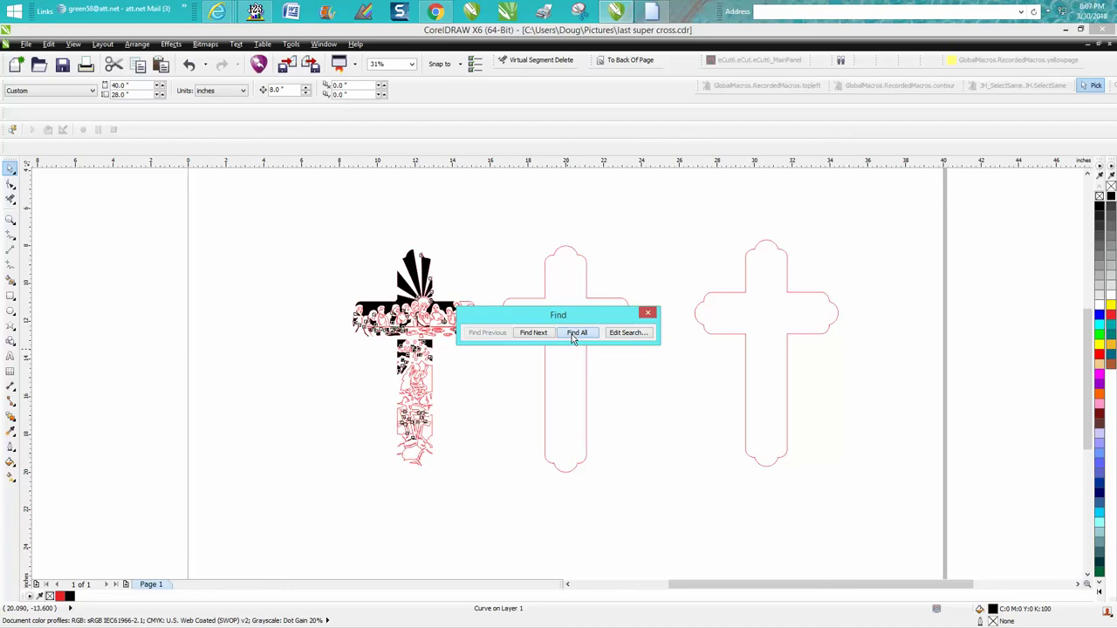
click(573, 334)
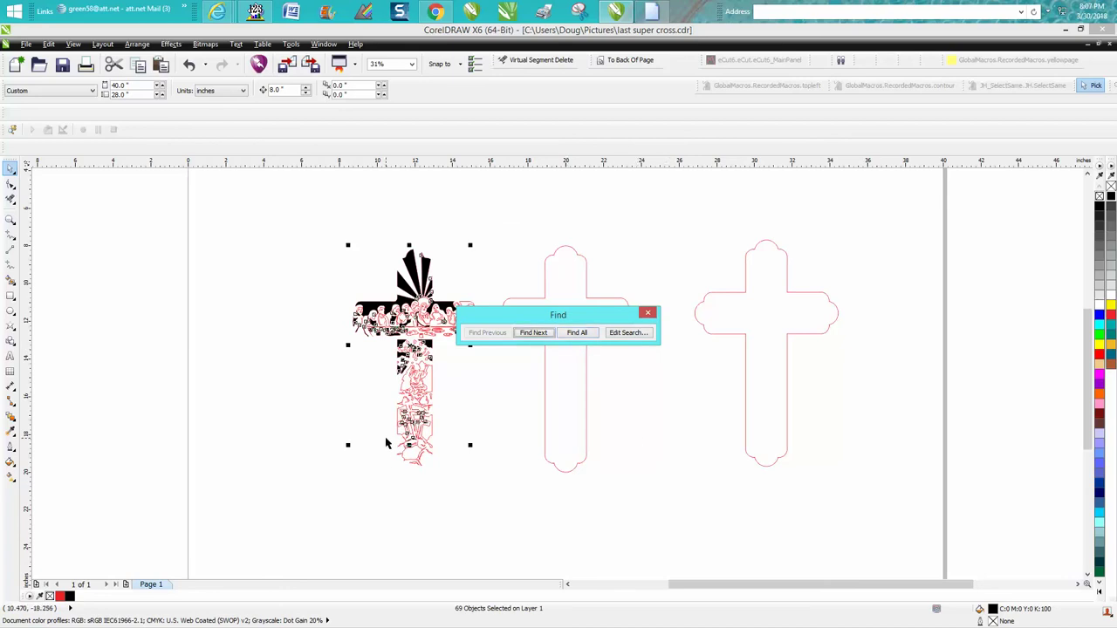
click(648, 314)
- Nudge the black pieces left, then give the red line art a black 0.5 pt outline
key(Left)
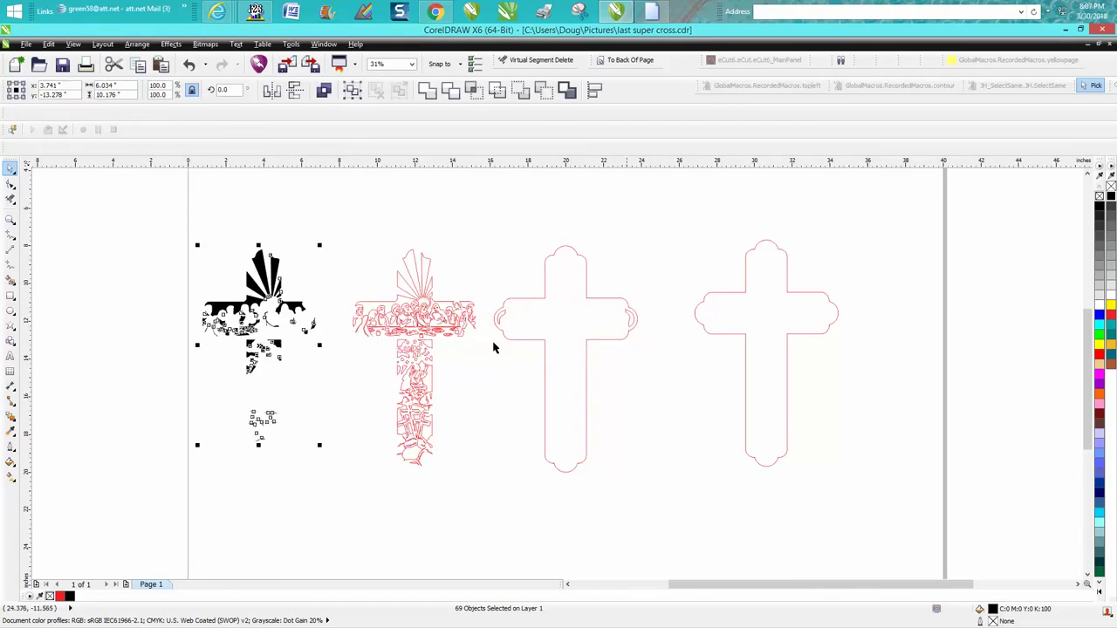
drag(341, 239, 487, 489)
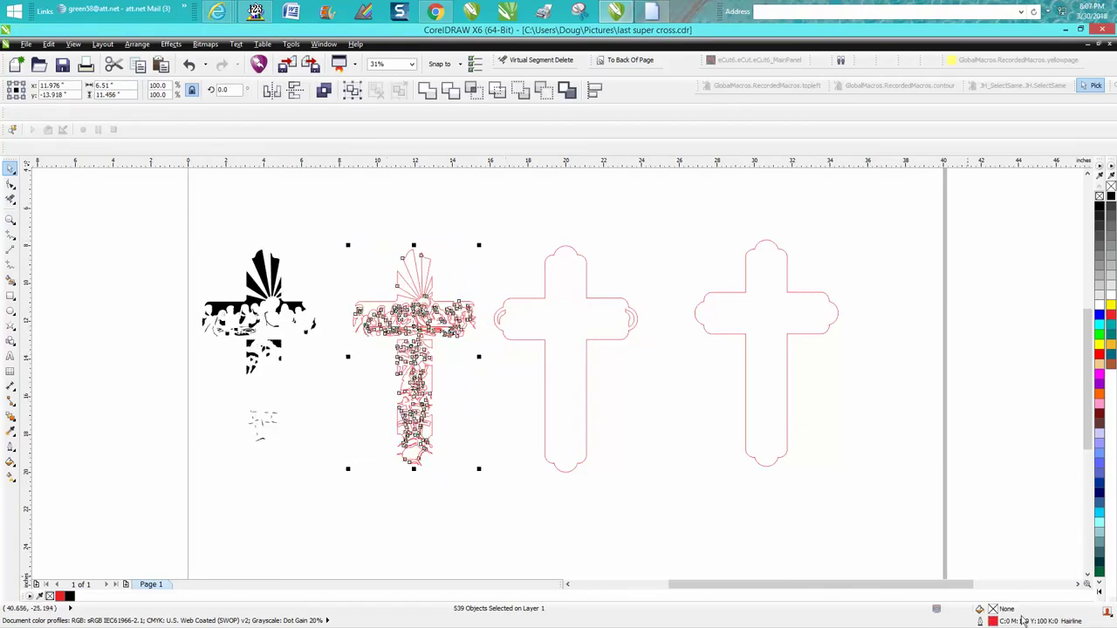
double_click(992, 620)
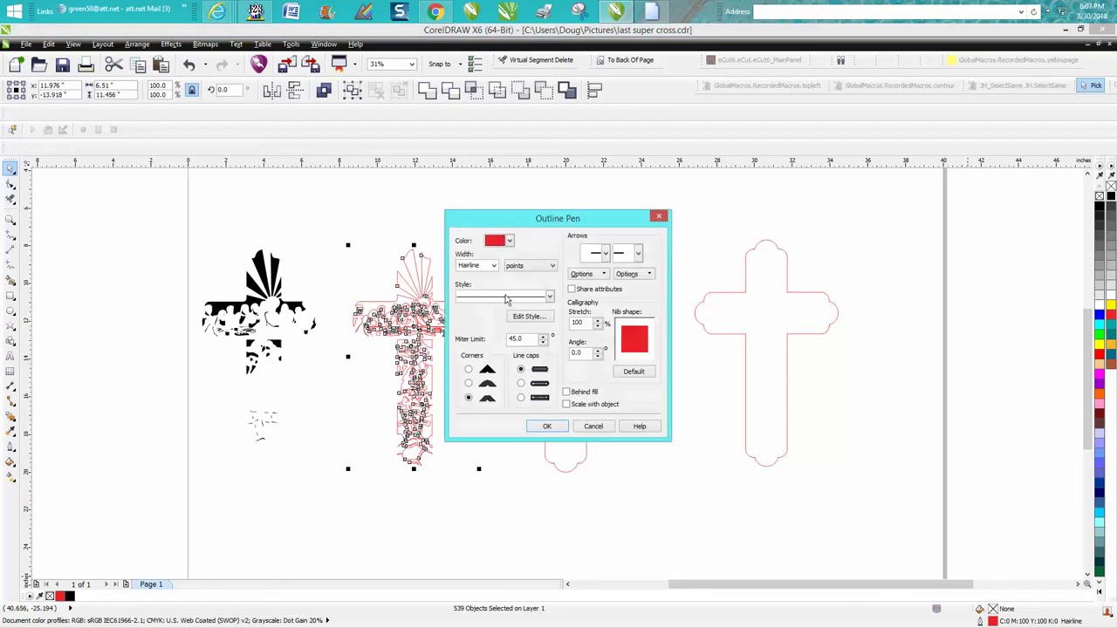
click(493, 265)
click(472, 292)
click(509, 241)
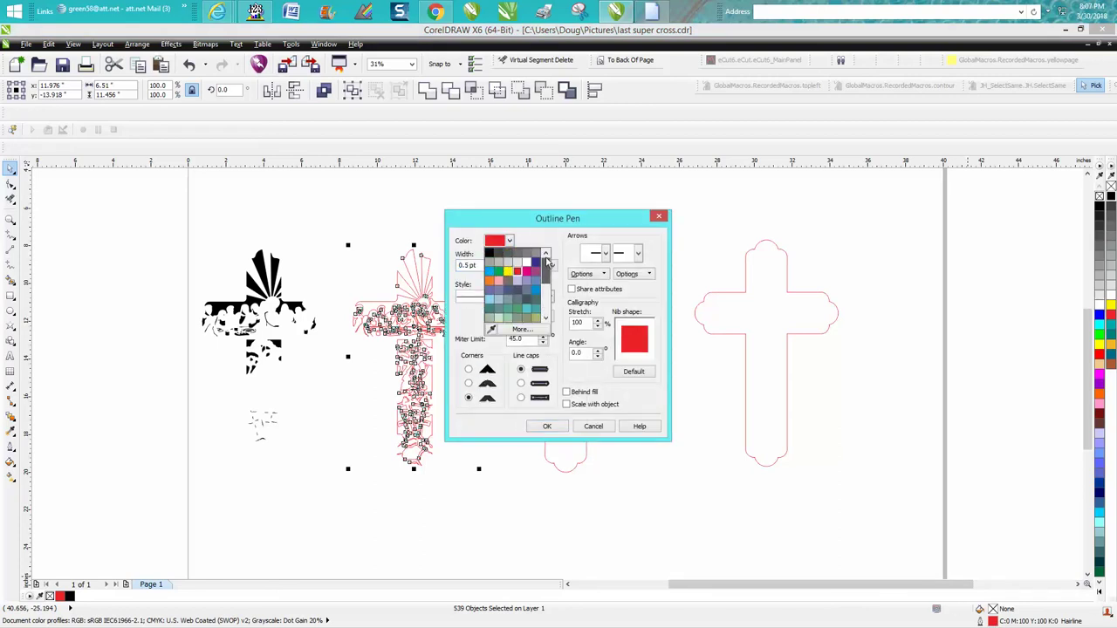
click(493, 270)
click(547, 426)
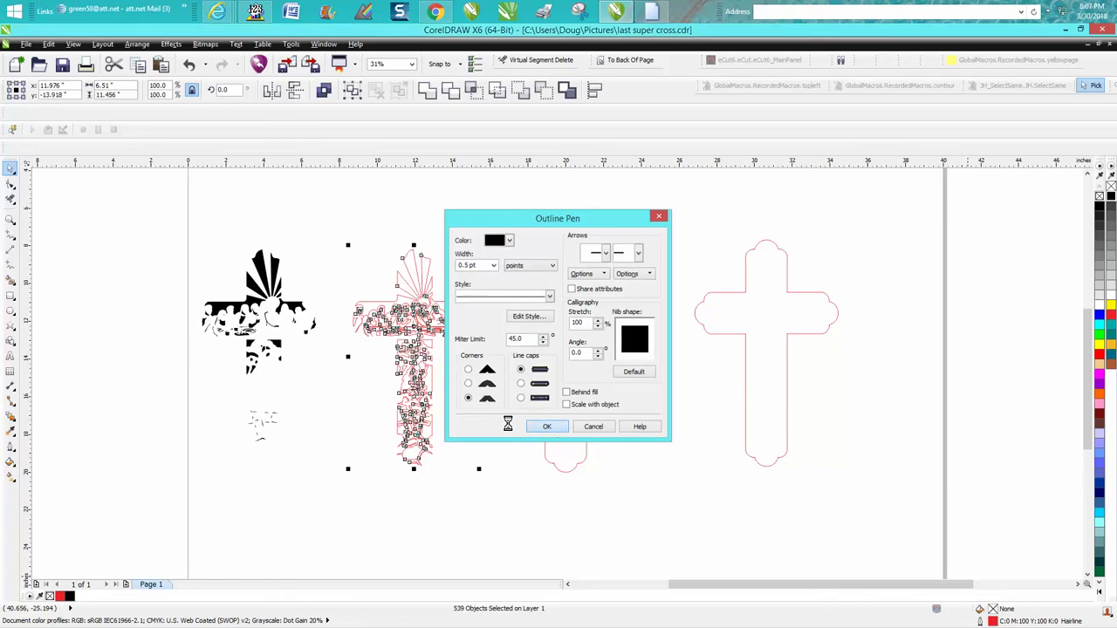
- Select the black-filled pieces and centre them back onto the line art cross
key(z)
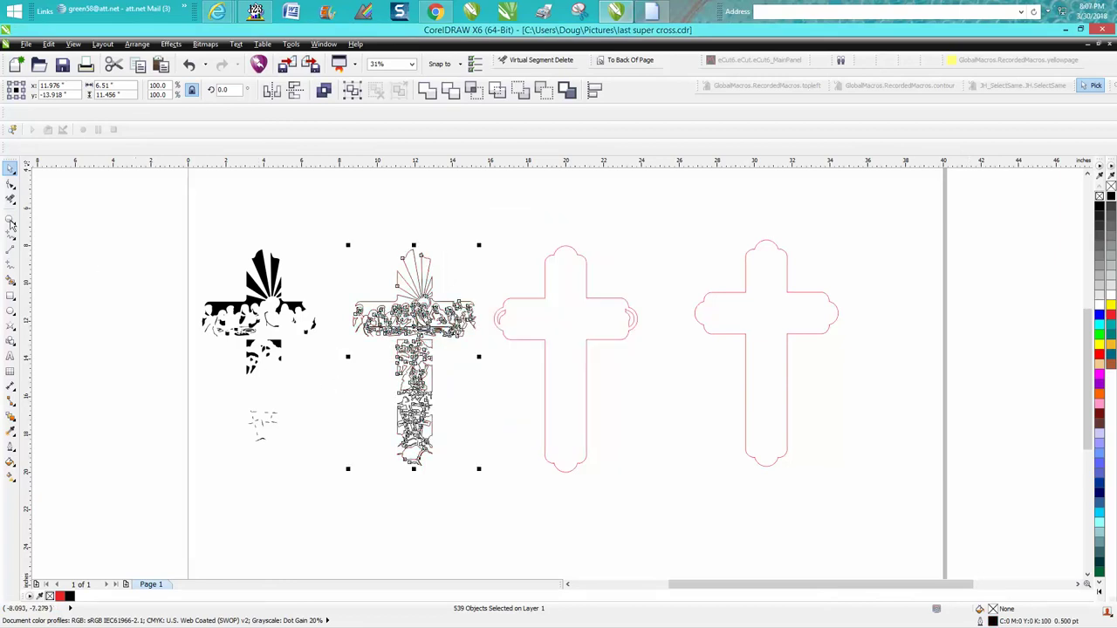
drag(314, 268, 555, 386)
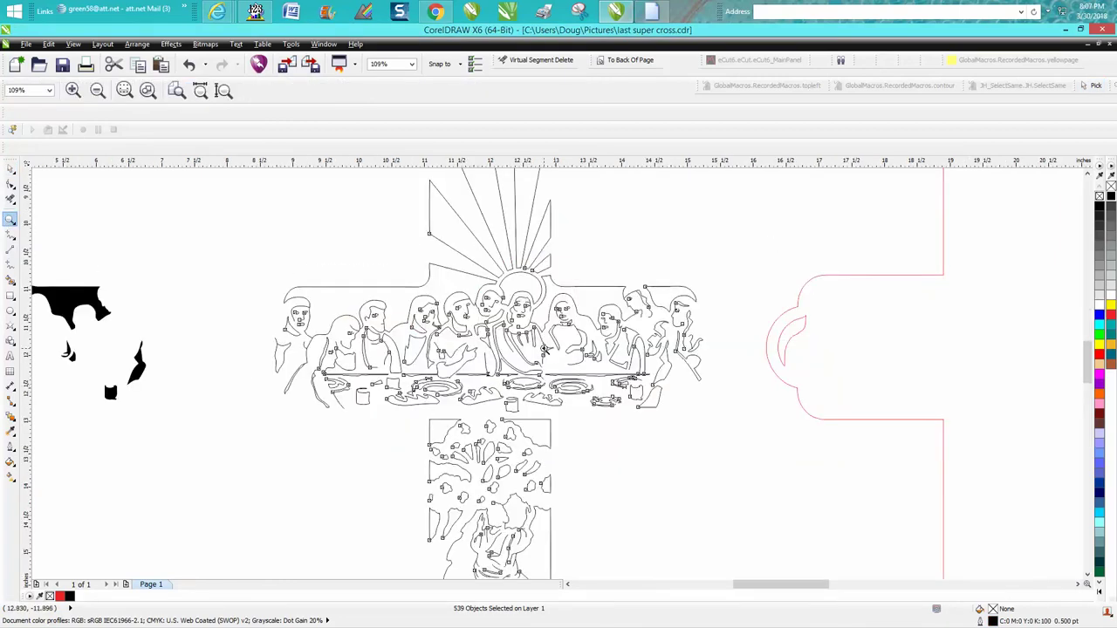
key(F3)
key(F3)
key(space)
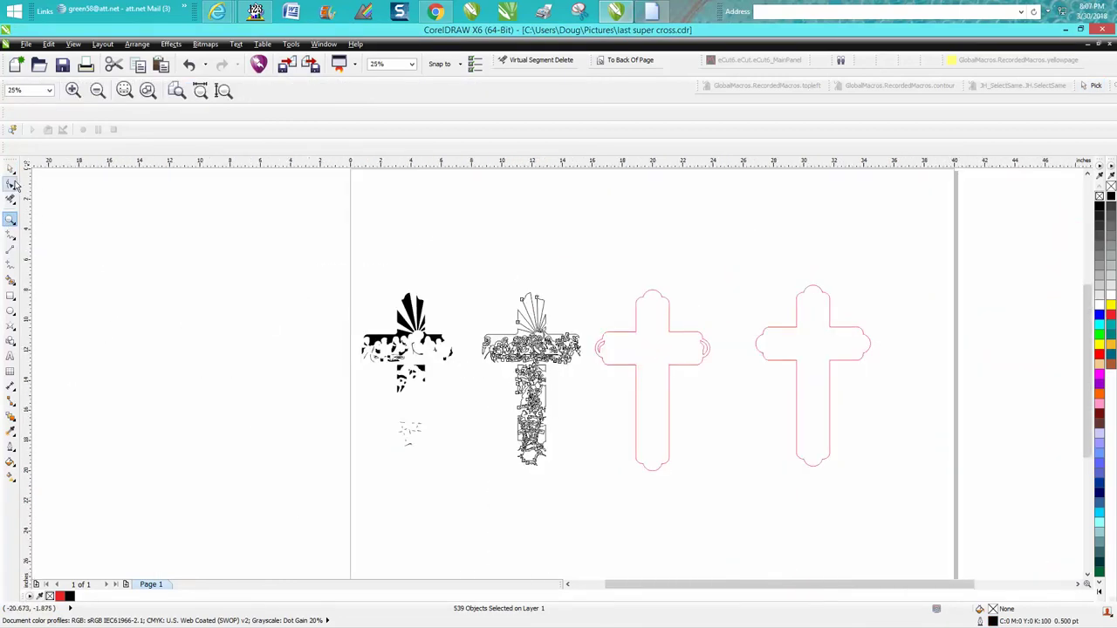
drag(299, 259, 404, 388)
drag(336, 319, 478, 484)
key(c)
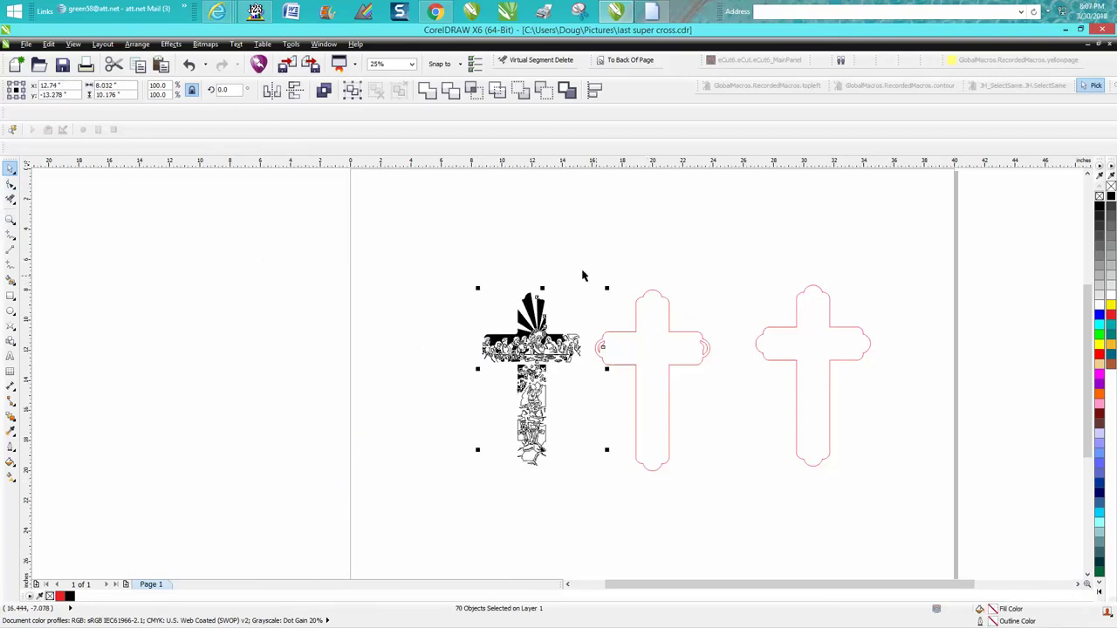
- Centre the first red cross cut outline over the design
drag(580, 270, 731, 495)
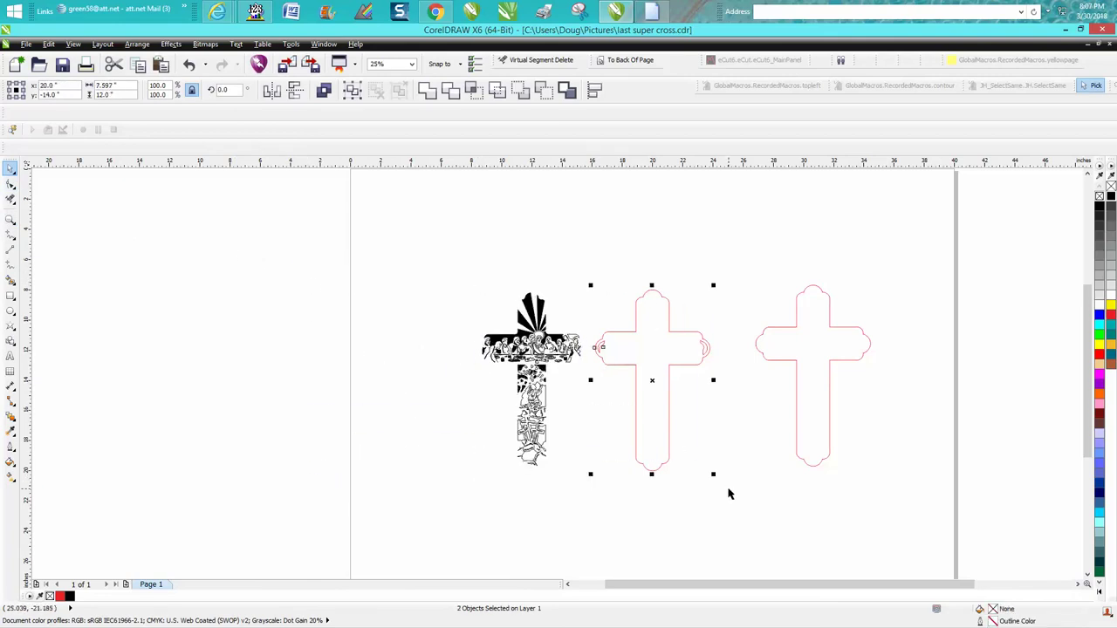
key(c)
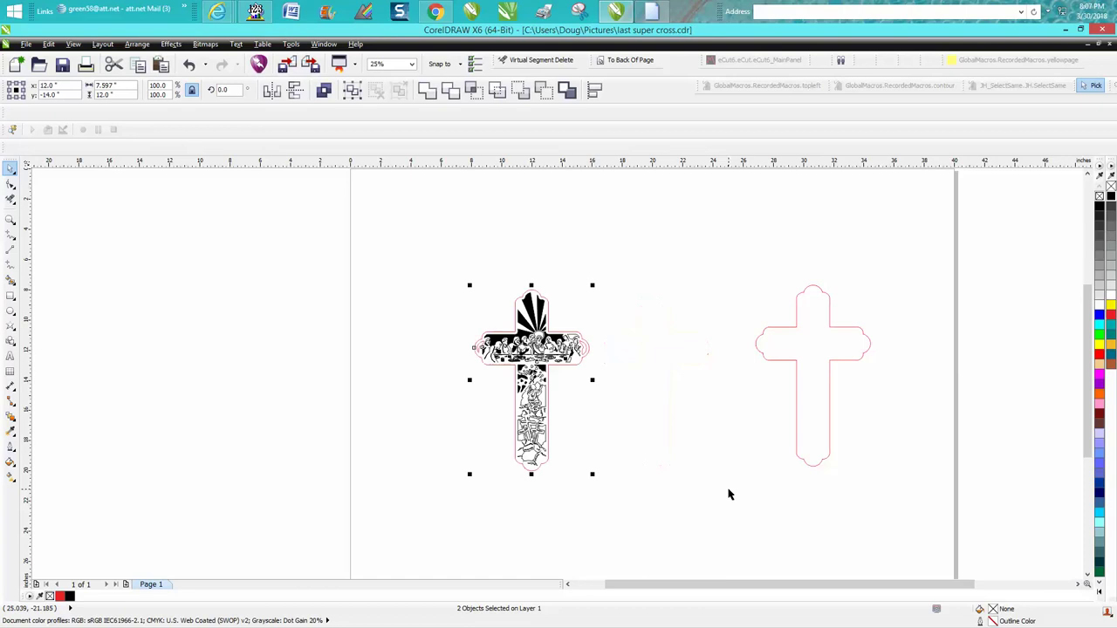
click(11, 219)
drag(466, 274, 609, 405)
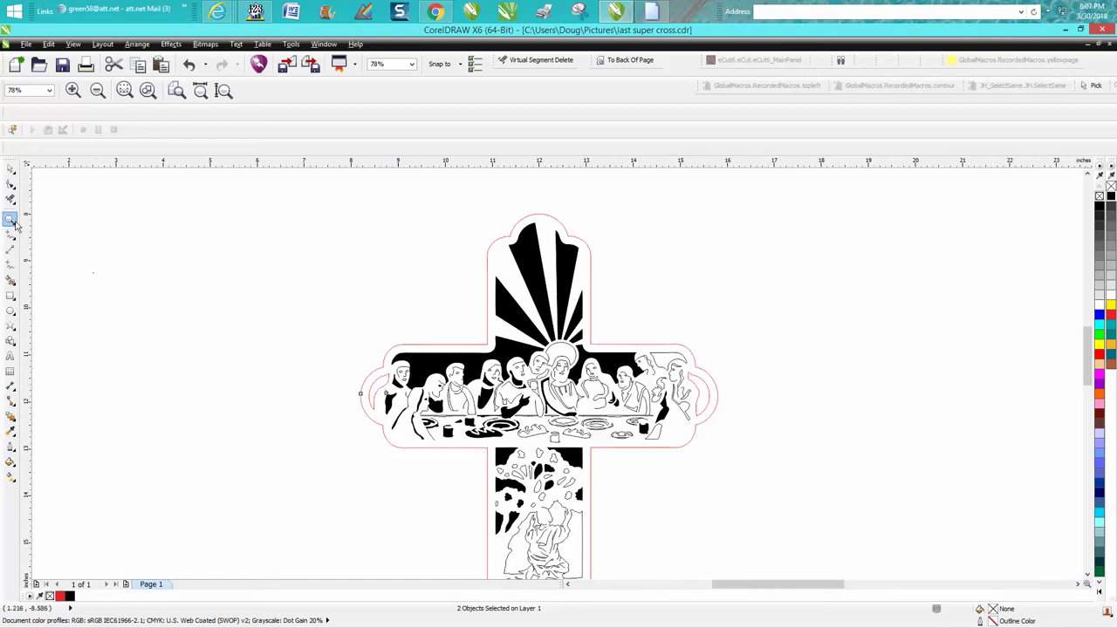
- Zoom into the right arm and fill small areas around the cup and hand black
drag(493, 340, 784, 468)
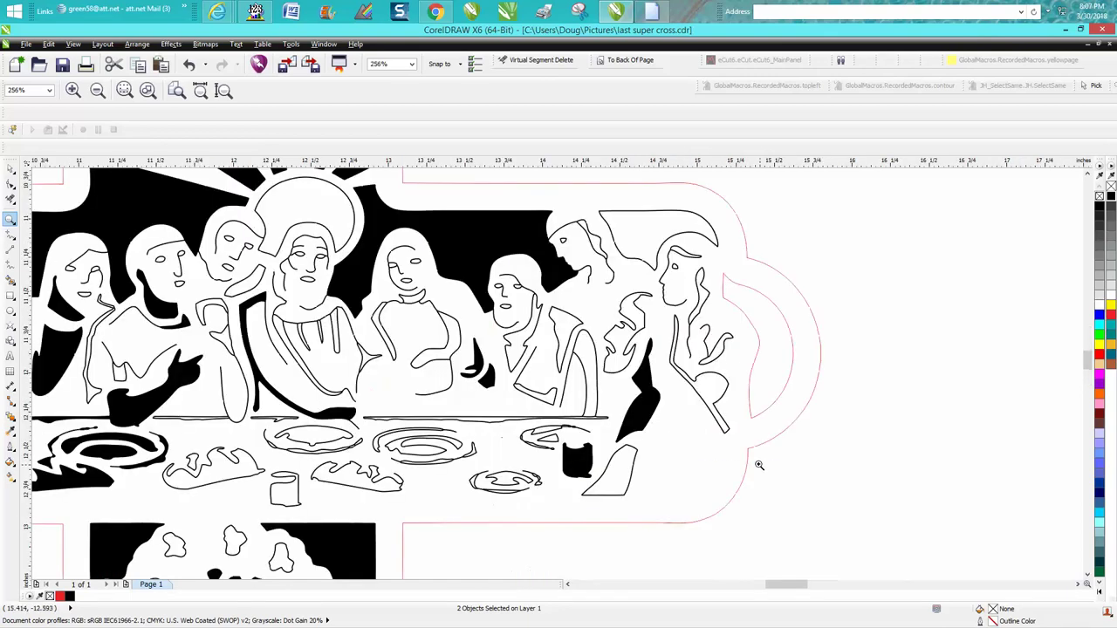
click(11, 280)
click(69, 269)
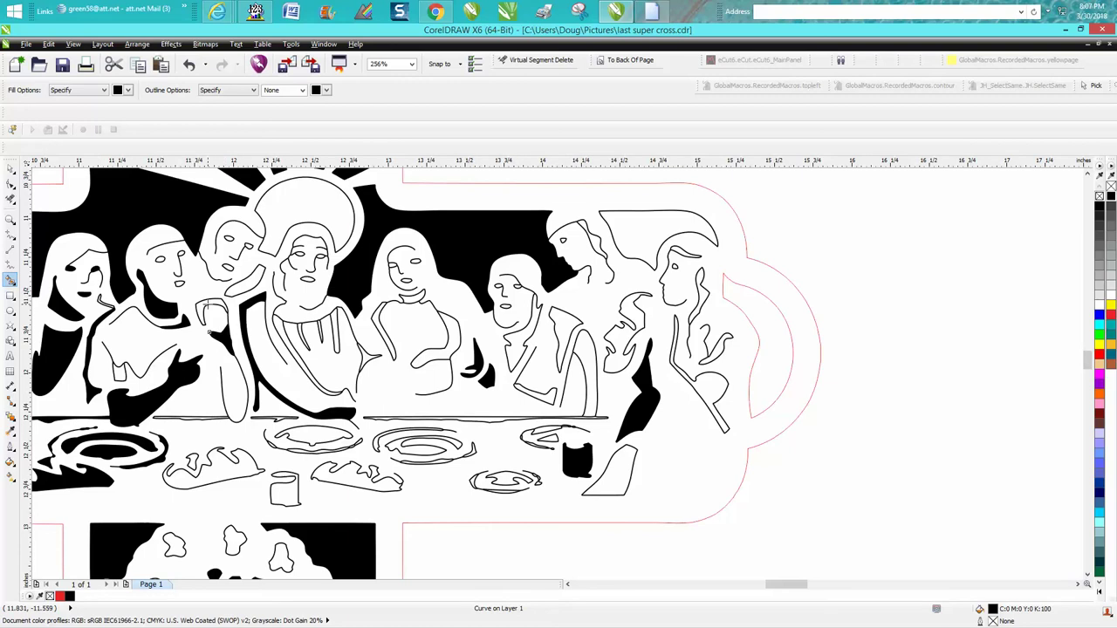
mouse_move(210, 333)
mouse_down()
mouse_move(211, 304)
mouse_move(269, 282)
mouse_up()
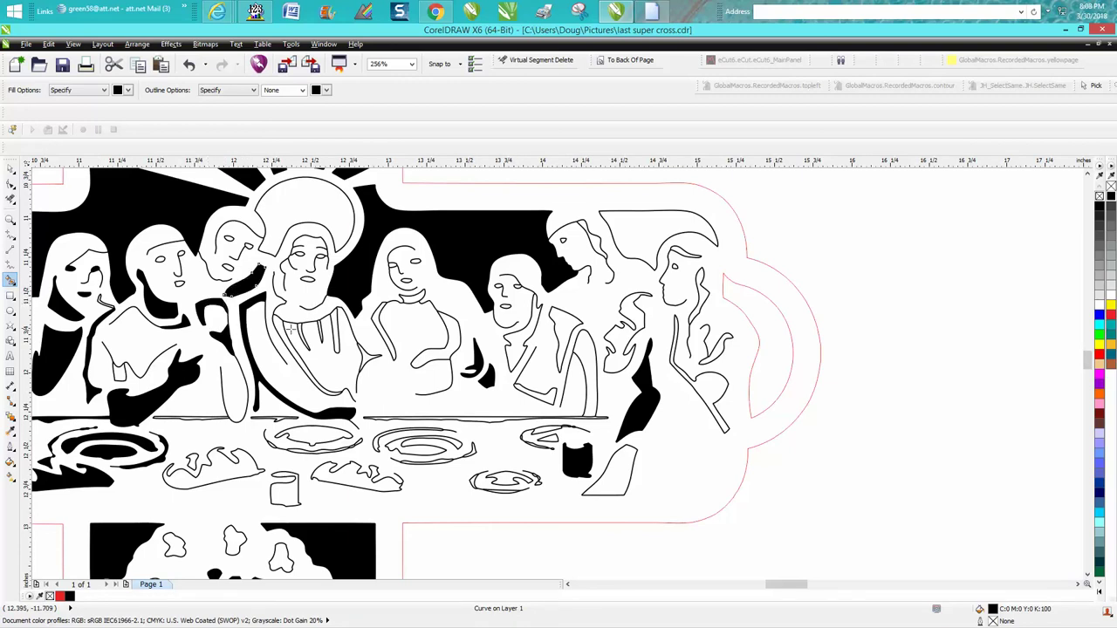
scroll(576, 405, down, 3)
scroll(646, 415, down, 4)
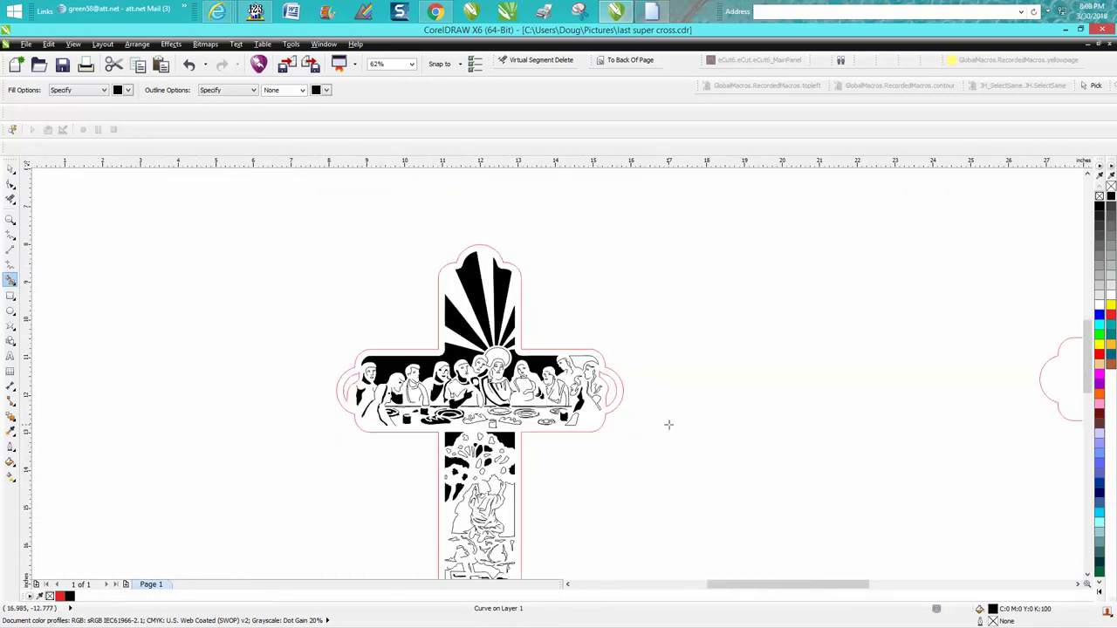
- Check the left cross, then bring up the Scroll Saw Patterns page in Internet Explorer
click(11, 221)
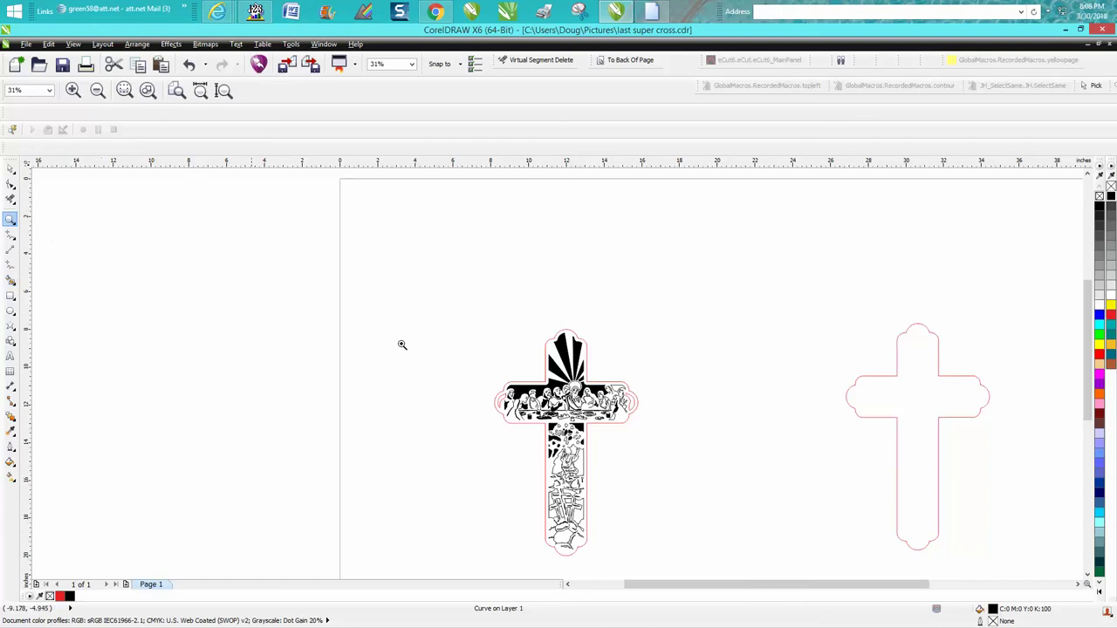
drag(482, 325, 723, 573)
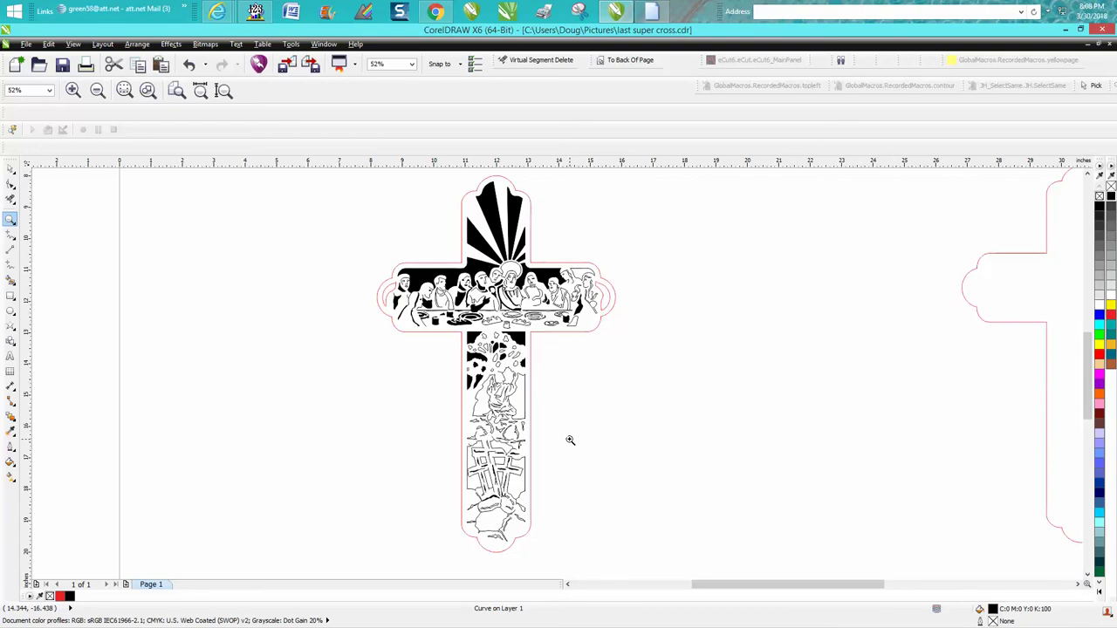
scroll(570, 439, down, 4)
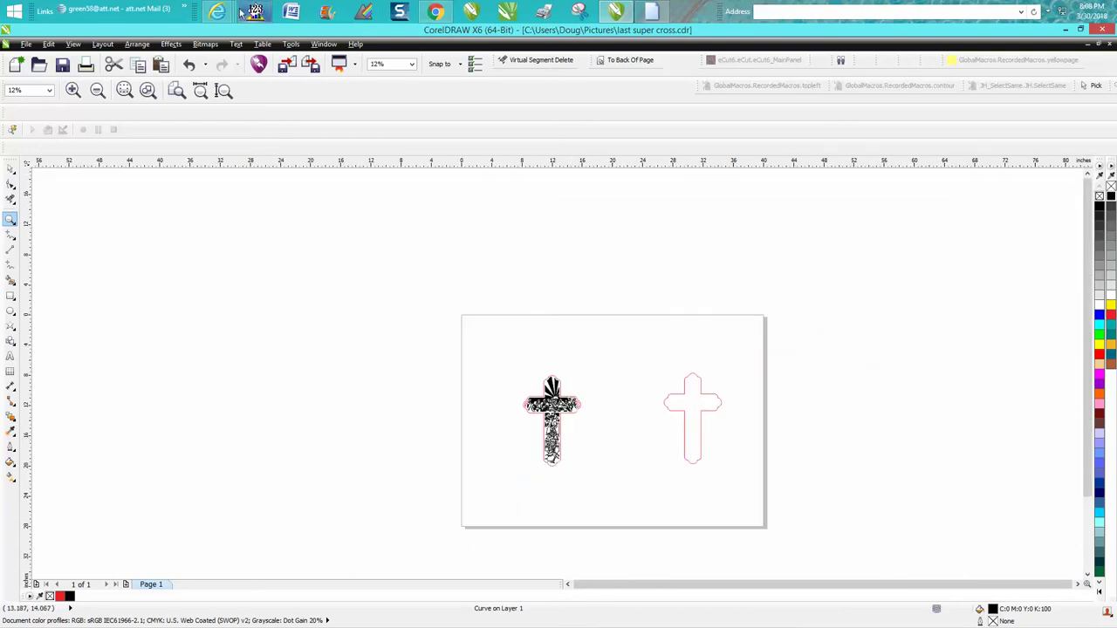
mouse_move(235, 13)
click(594, 86)
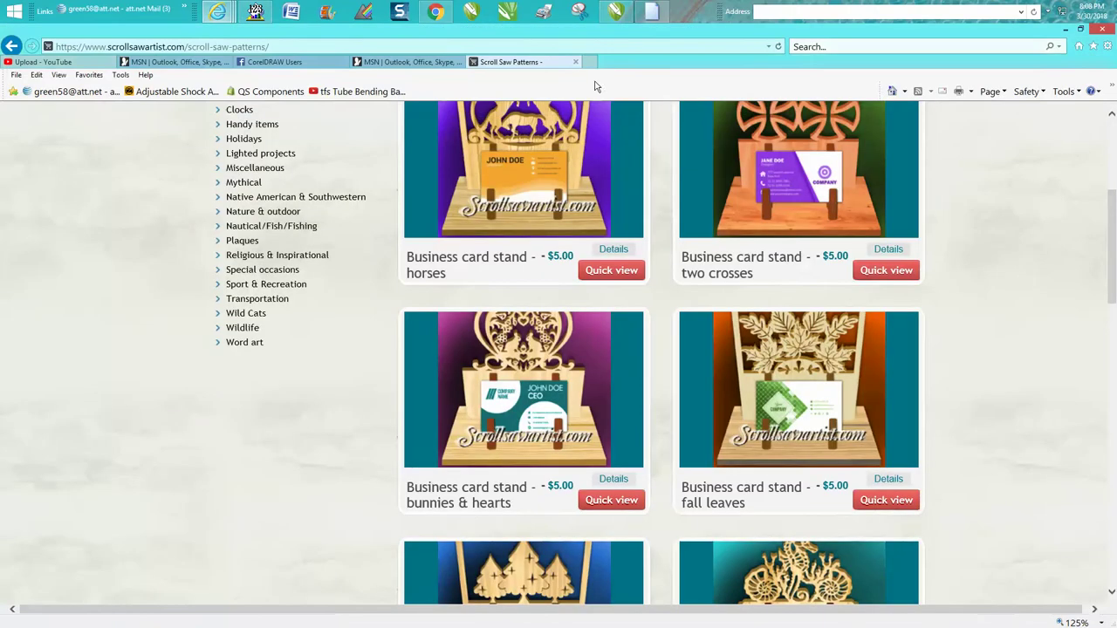